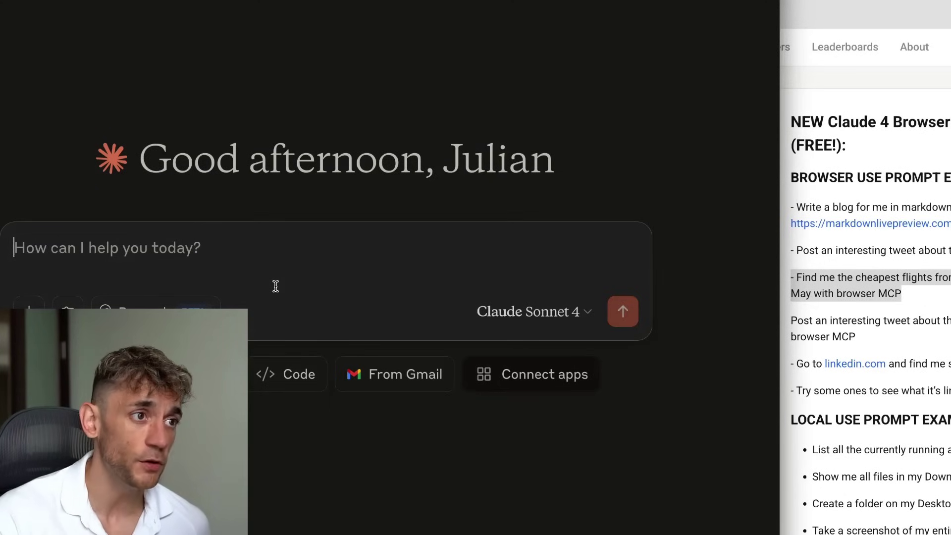
# Step: Confirm Claude Sonnet 4 stays selected as the chat model
pyautogui.click(517, 312)
pyautogui.click(261, 243)
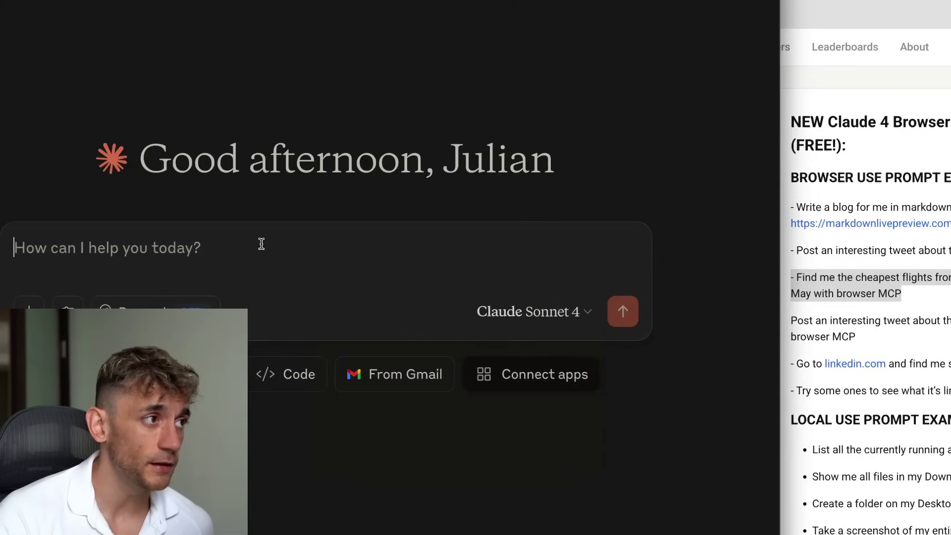
pyautogui.click(532, 311)
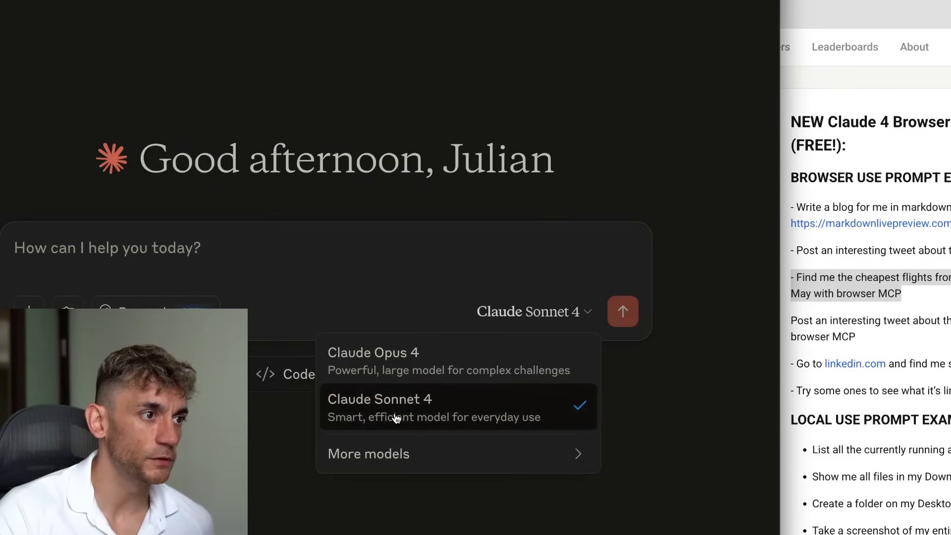
pyautogui.click(270, 295)
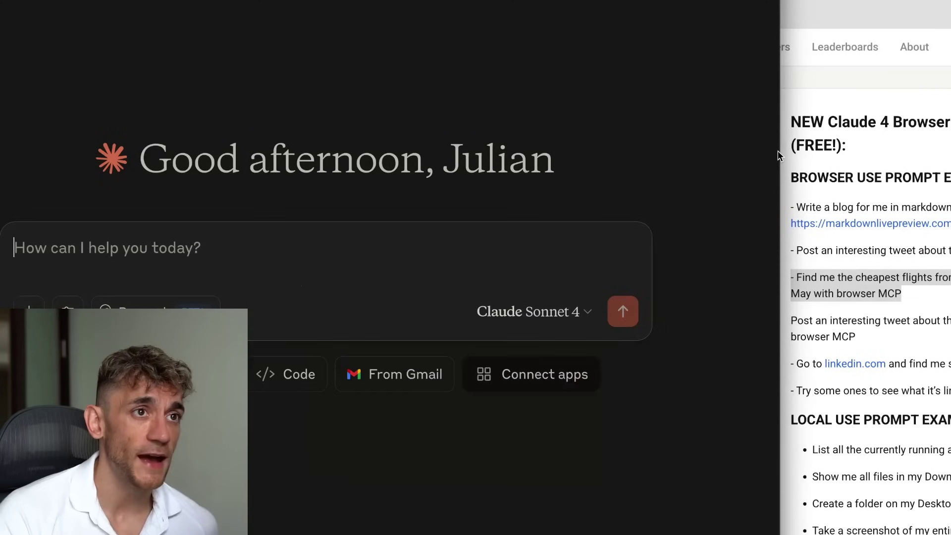
# Step: Narrow the Claude window and connect the Browser MCP extension in the browser
pyautogui.moveTo(779, 161); pyautogui.dragTo(724, 166)
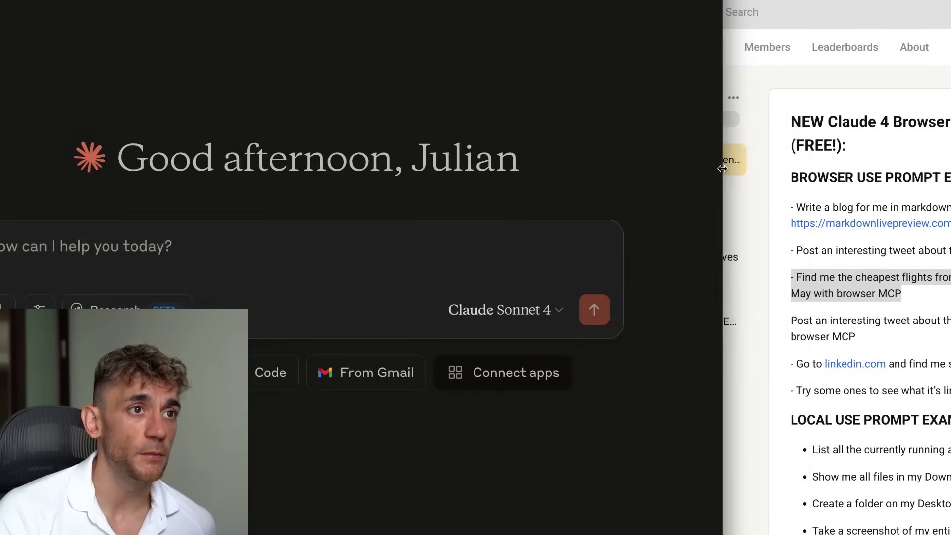
pyautogui.click(935, 71)
pyautogui.click(950, 1)
pyautogui.click(926, 80)
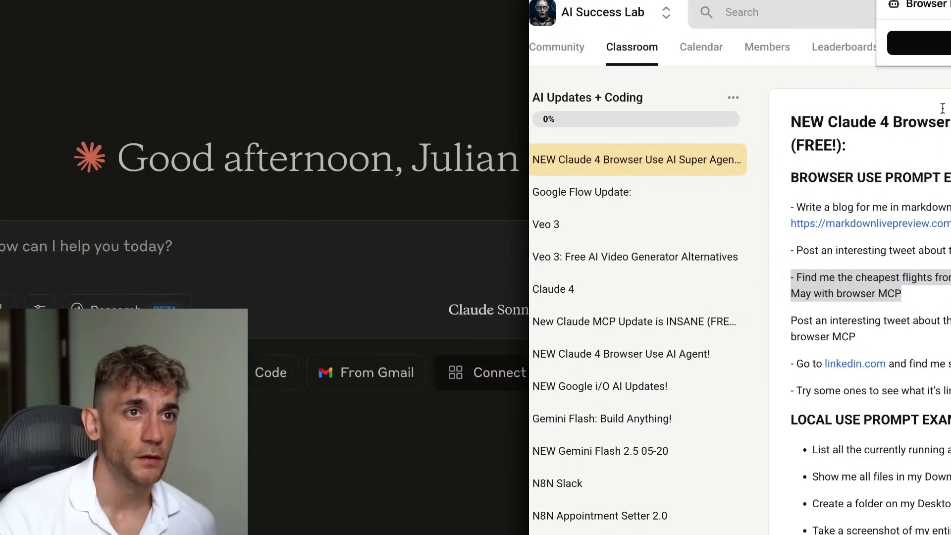
# Step: Paste the cheapest Manchester-to-Singapore flights prompt, keep Claude Sonnet 4, and send it
pyautogui.click(329, 151)
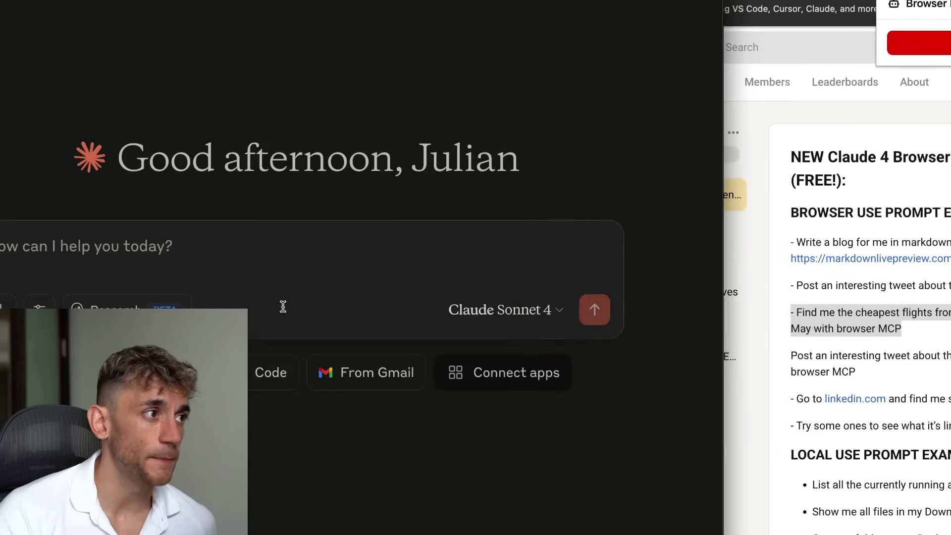
pyautogui.write('Find me the cheapest flights from Manchester to Singapore from 24th May with browser MCP')
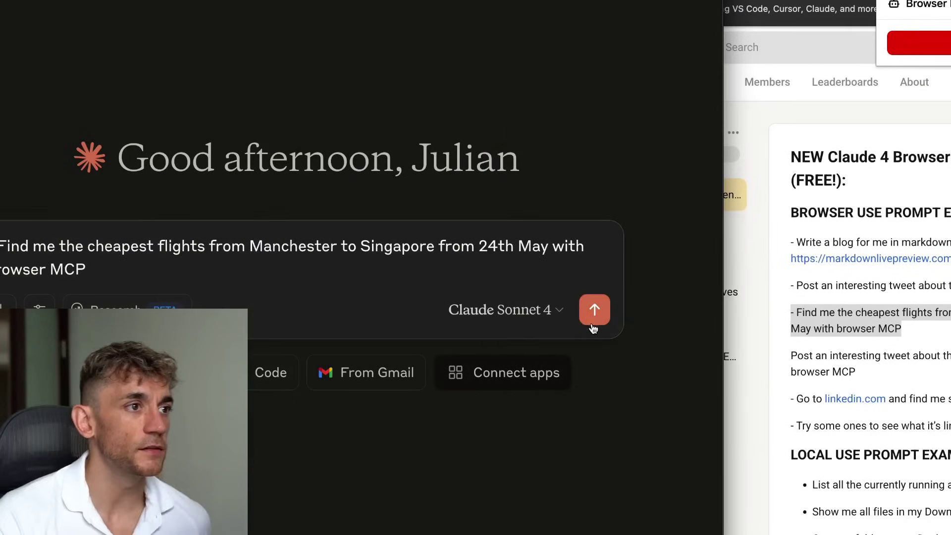
pyautogui.click(503, 316)
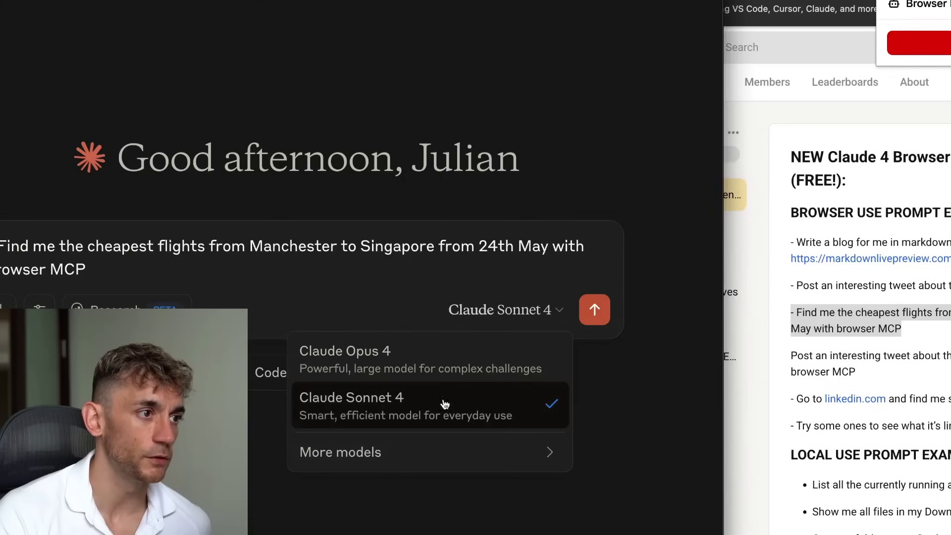
pyautogui.click(435, 417)
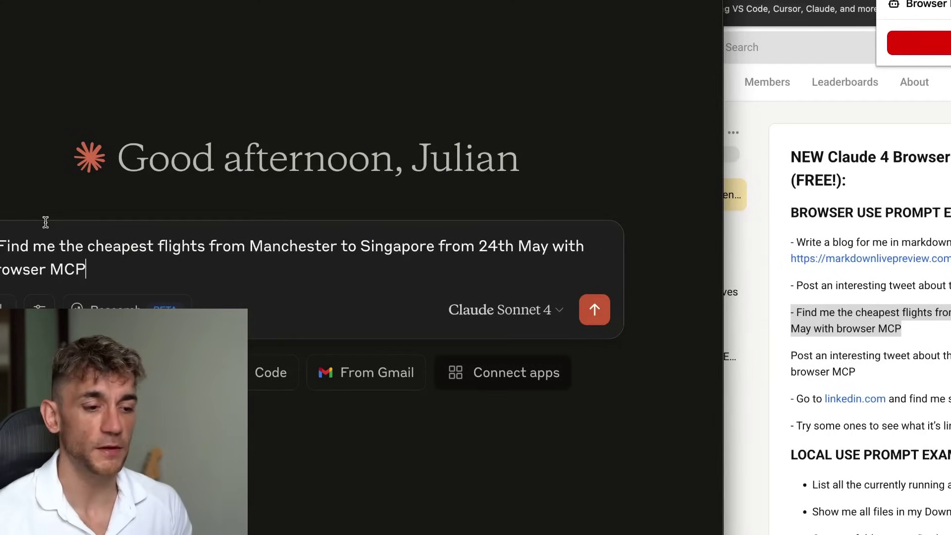
pyautogui.press('Return')
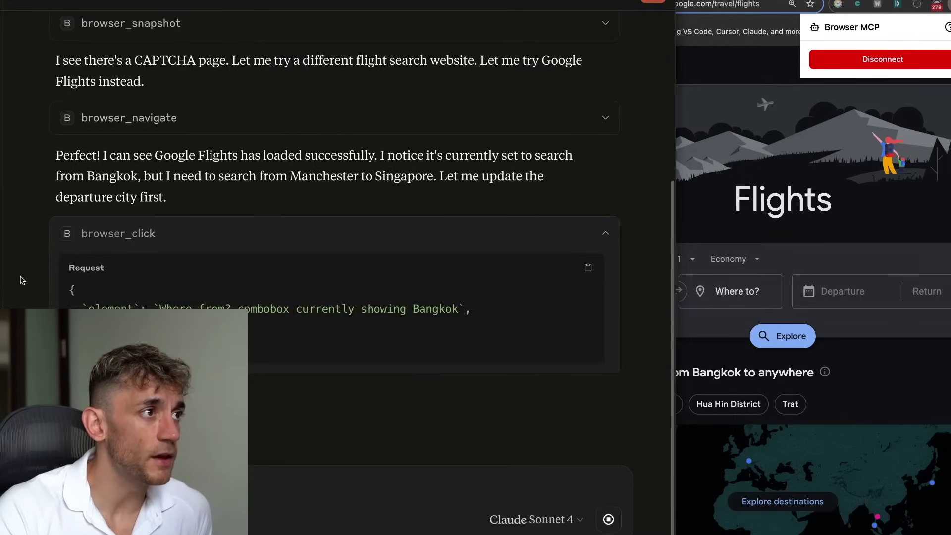
# Step: Widen the browser and expand the browser_click, browser_snapshot and browser_navigate tool-call details
pyautogui.moveTo(675, 203); pyautogui.dragTo(510, 277)
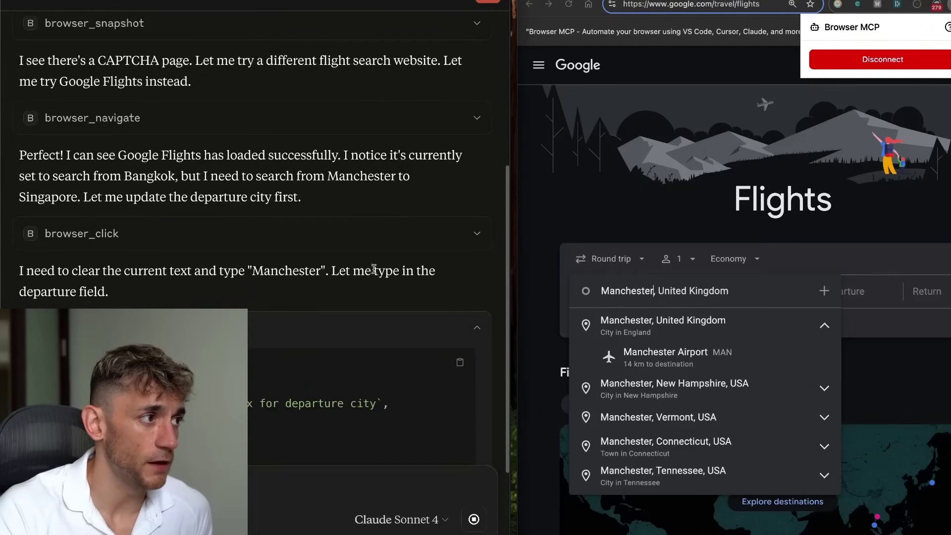
pyautogui.click(83, 234)
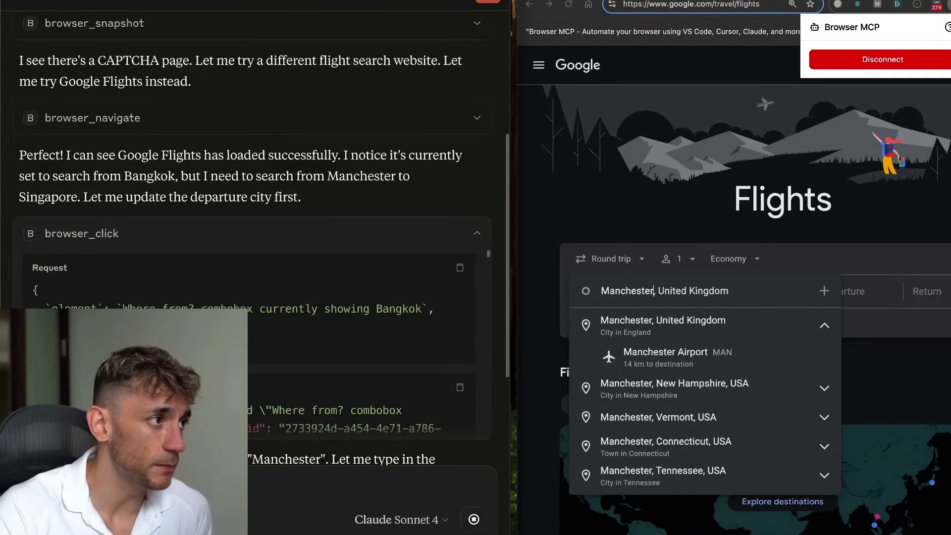
pyautogui.scroll(3, 168, 283)
pyautogui.click(112, 196)
pyautogui.scroll(2, 112, 197)
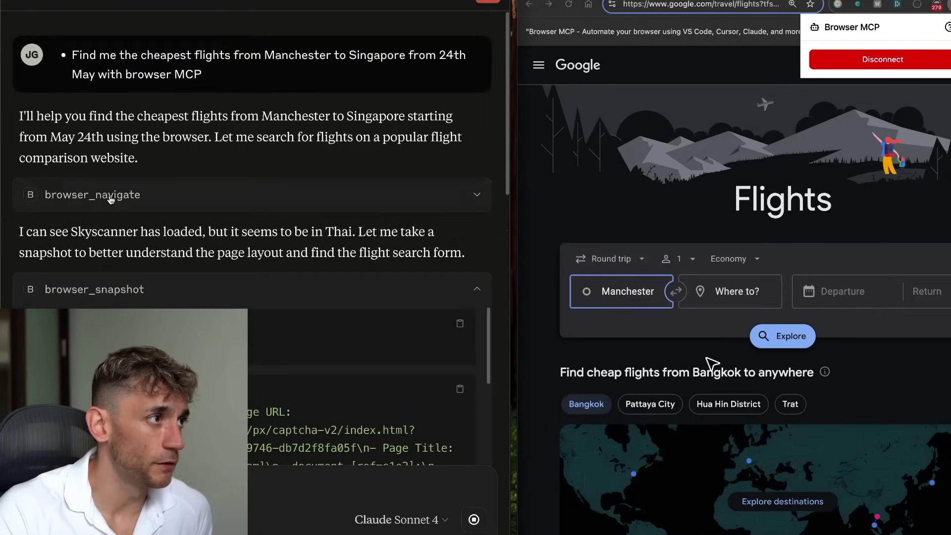
pyautogui.click(110, 199)
pyautogui.scroll(-4, 65, 212)
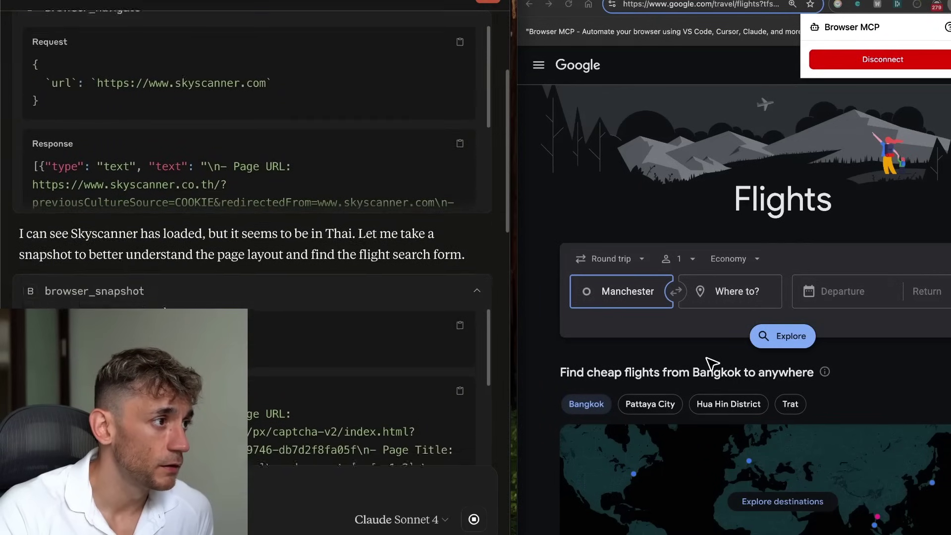
pyautogui.scroll(-15, 176, 278)
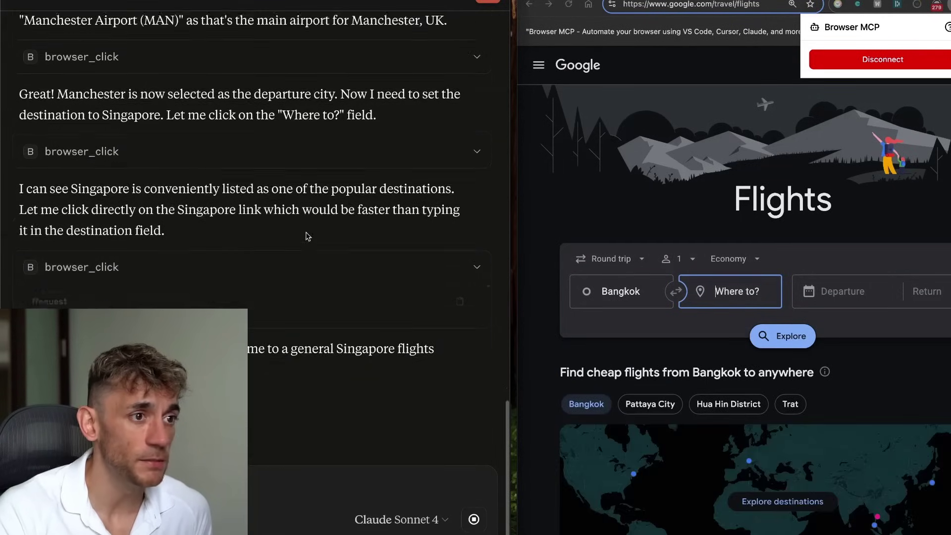
# Step: Scroll back up and highlight the original flight prompt text
pyautogui.scroll(20, 136, 168)
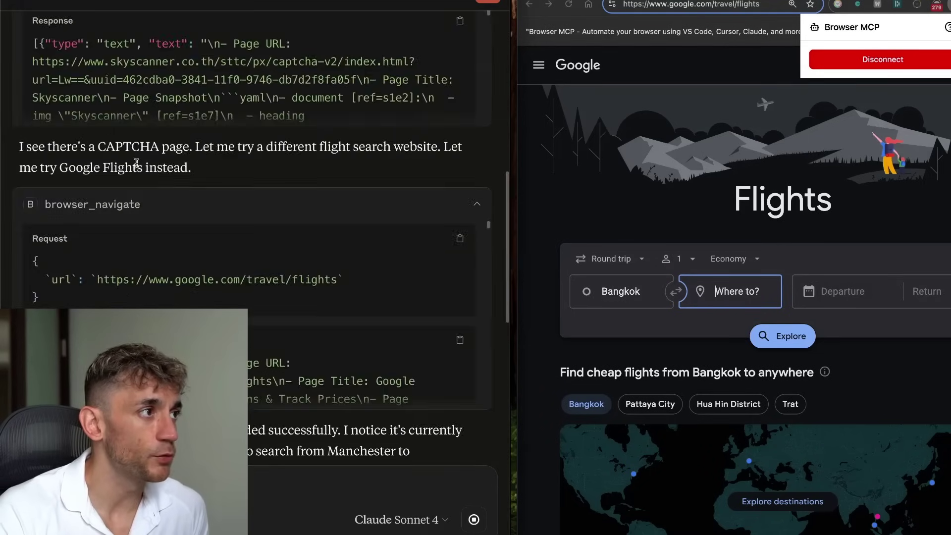
pyautogui.scroll(-15, 256, 261)
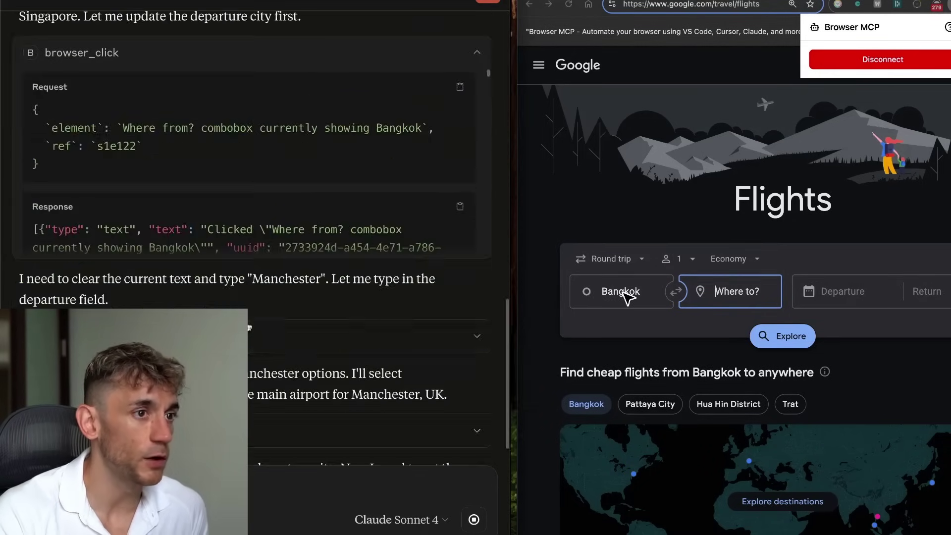
pyautogui.scroll(15, 257, 261)
pyautogui.doubleClick(149, 75)
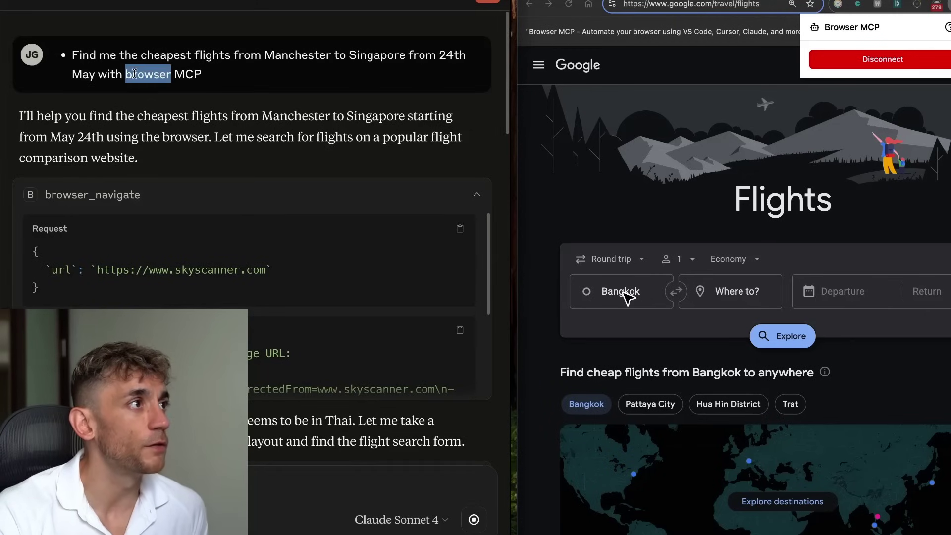
pyautogui.tripleClick(148, 74)
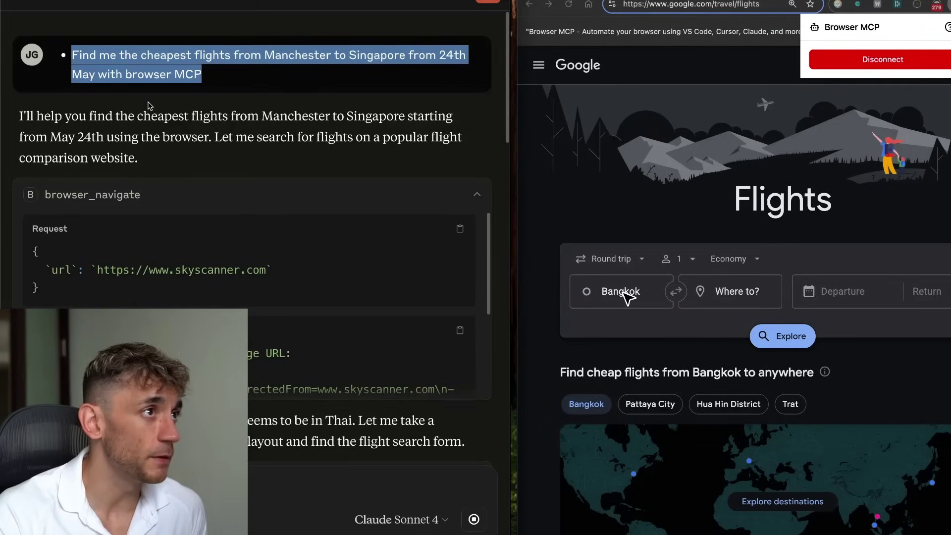
pyautogui.click(160, 85)
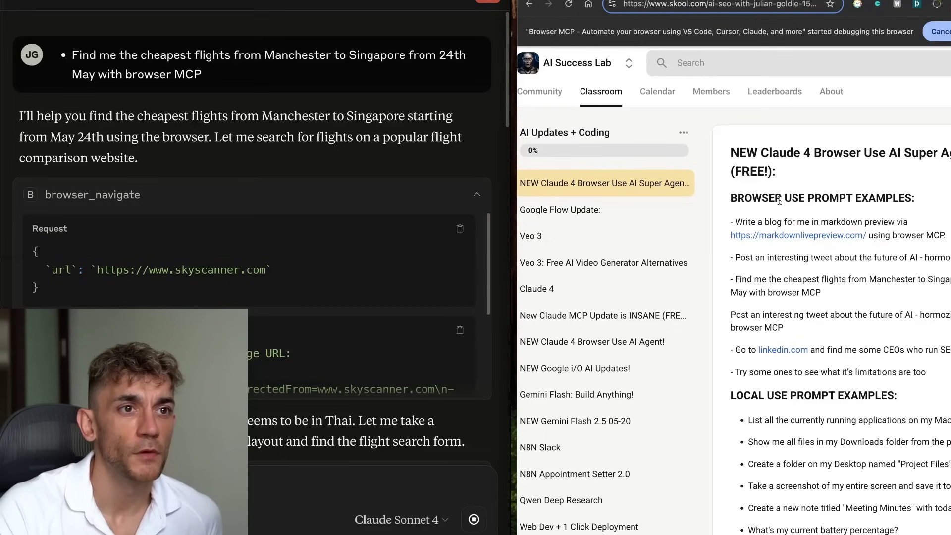
# Step: Scroll to Setup Instructions and highlight the 'Download Claude Desktop free' line
pyautogui.scroll(-7, 906, 320)
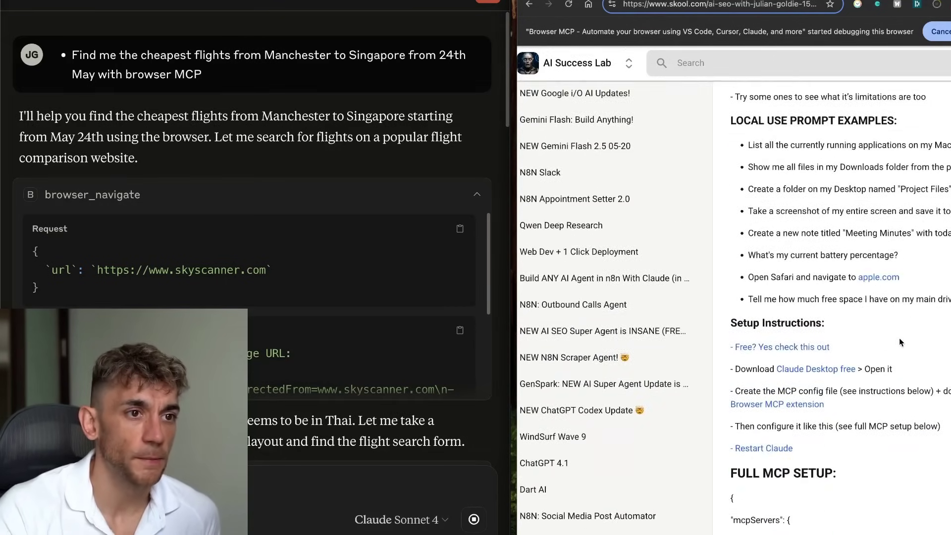
pyautogui.scroll(-1, 899, 343)
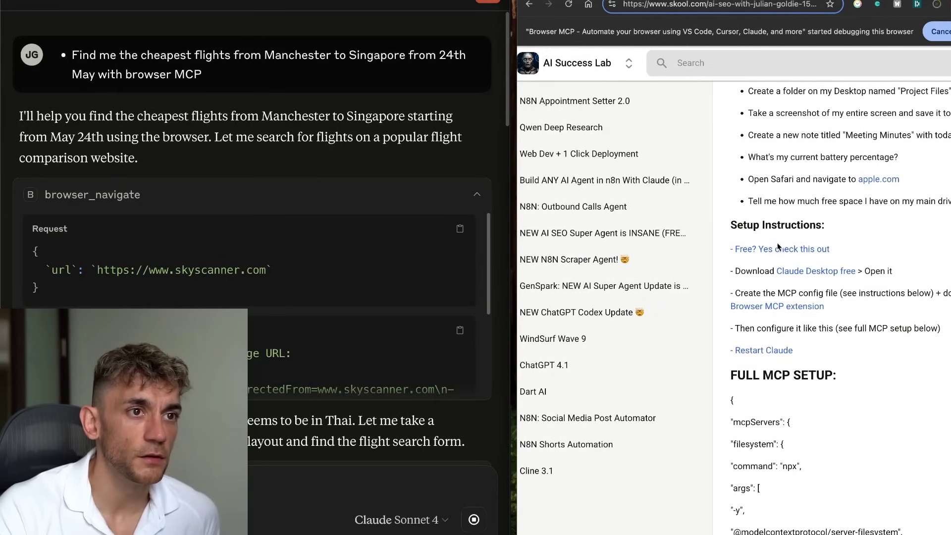
pyautogui.tripleClick(758, 271)
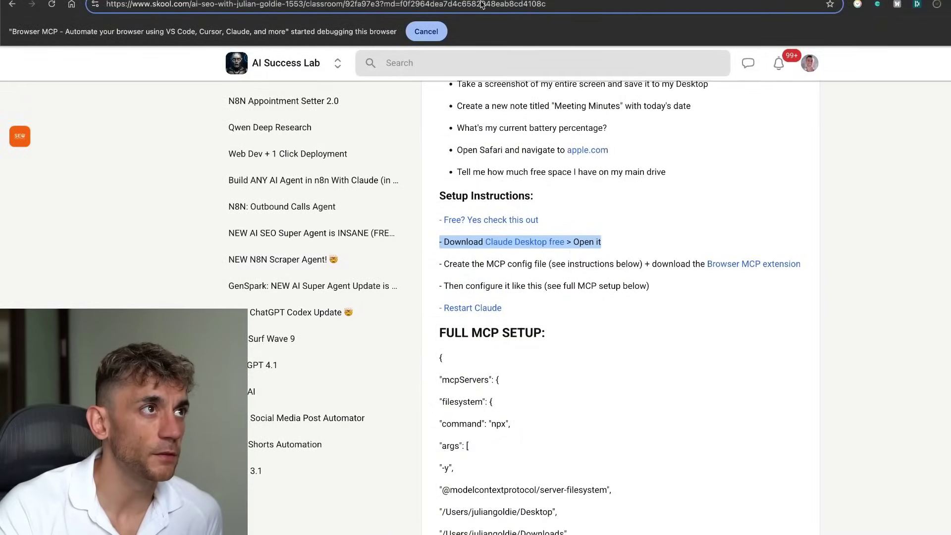
# Step: Open and look over the Claude desktop download page
pyautogui.click(518, 0)
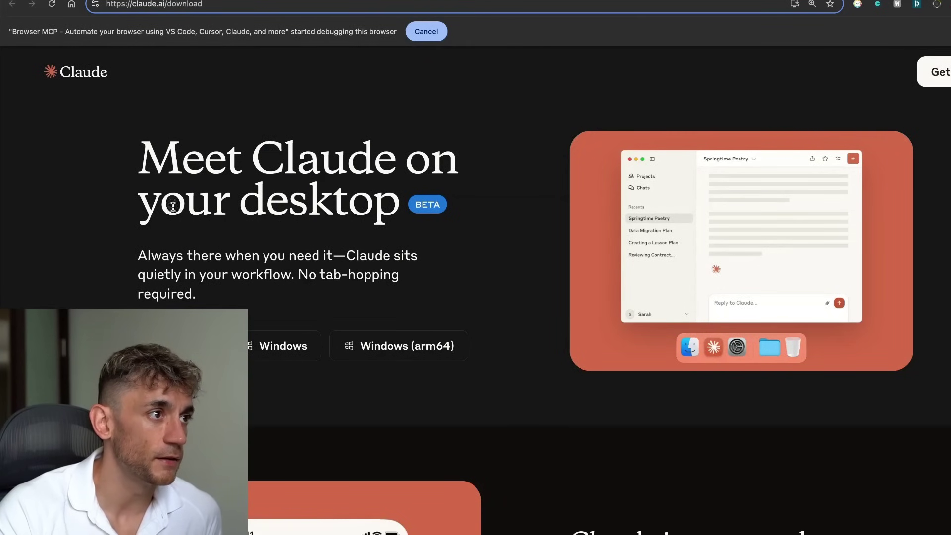
pyautogui.moveTo(140, 149); pyautogui.dragTo(439, 267)
pyautogui.scroll(-8, 439, 272)
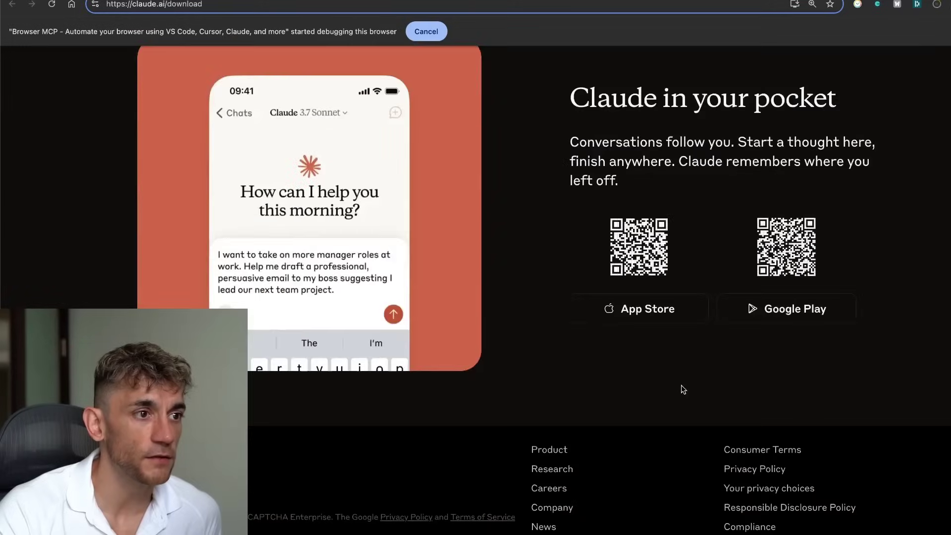
pyautogui.scroll(8, 610, 312)
pyautogui.click(292, 257)
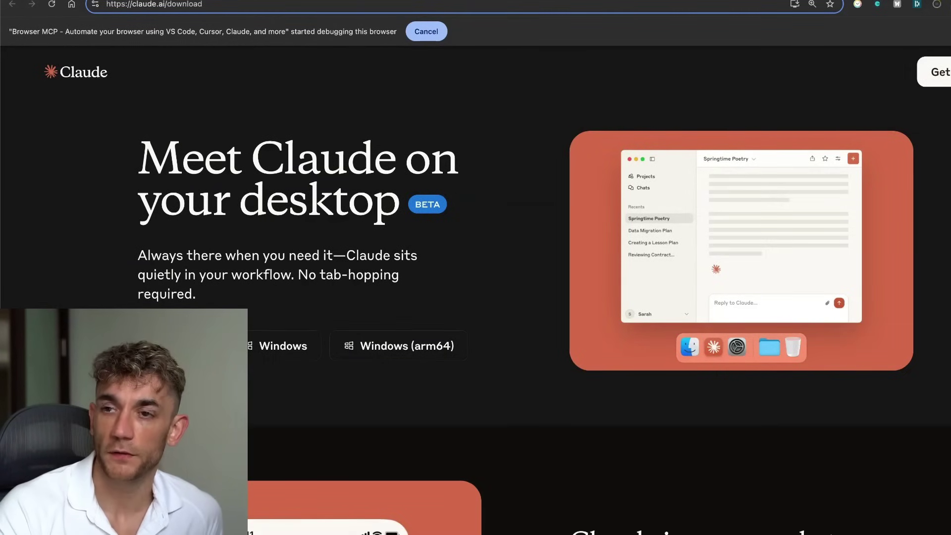
# Step: Return to the Skool setup instructions and highlight the config file and extension step
pyautogui.press('super+w')
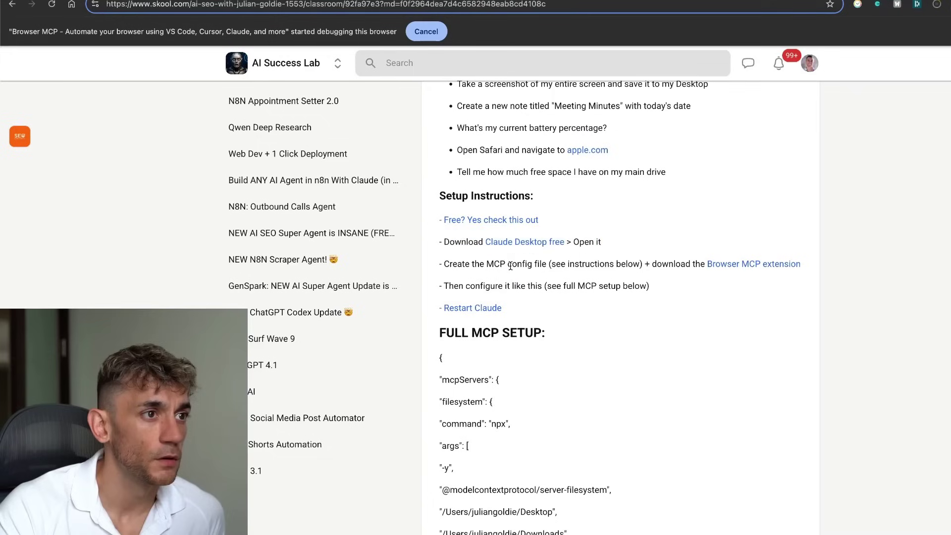
pyautogui.tripleClick(521, 268)
pyautogui.click(453, 265)
pyautogui.tripleClick(452, 265)
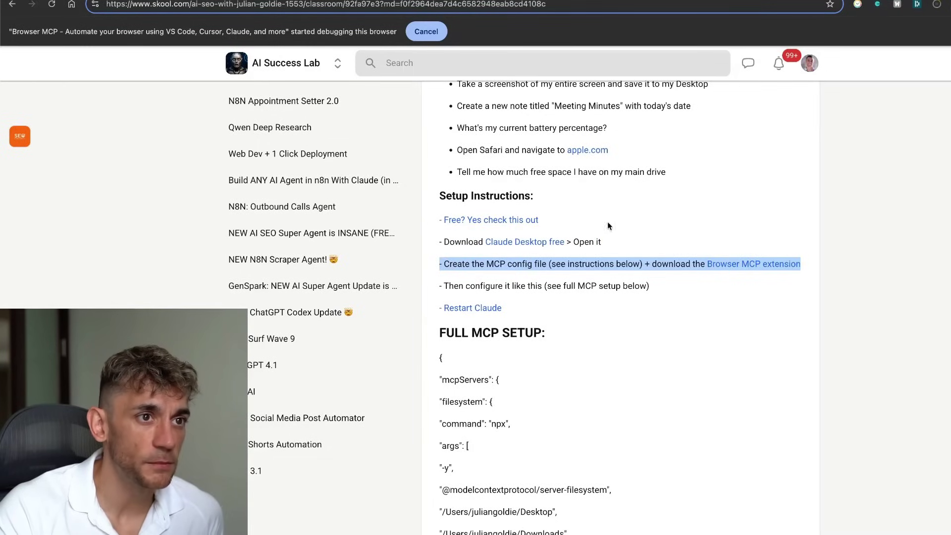
# Step: Open the Browser MCP Chrome Web Store page, select its title, then go to the shared Claude chat
pyautogui.click(747, 266)
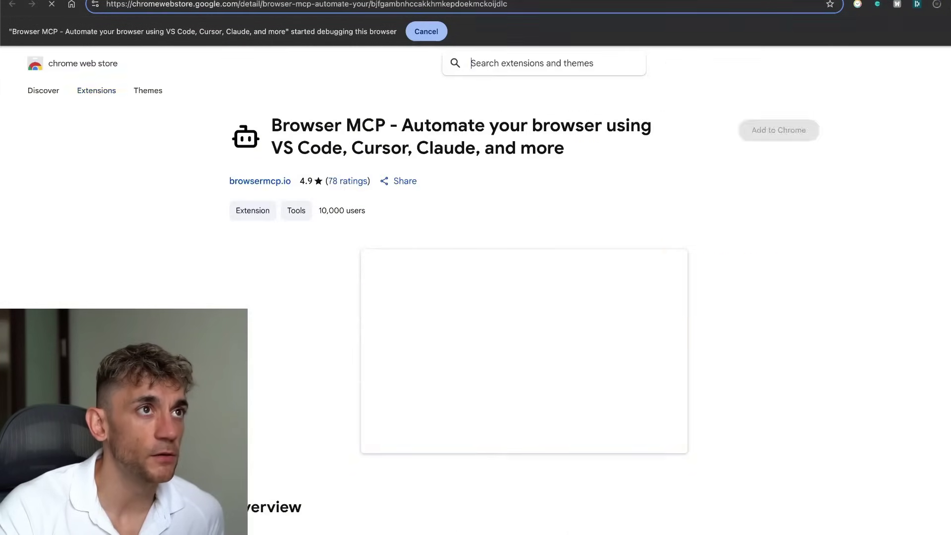
pyautogui.moveTo(265, 119); pyautogui.dragTo(652, 153)
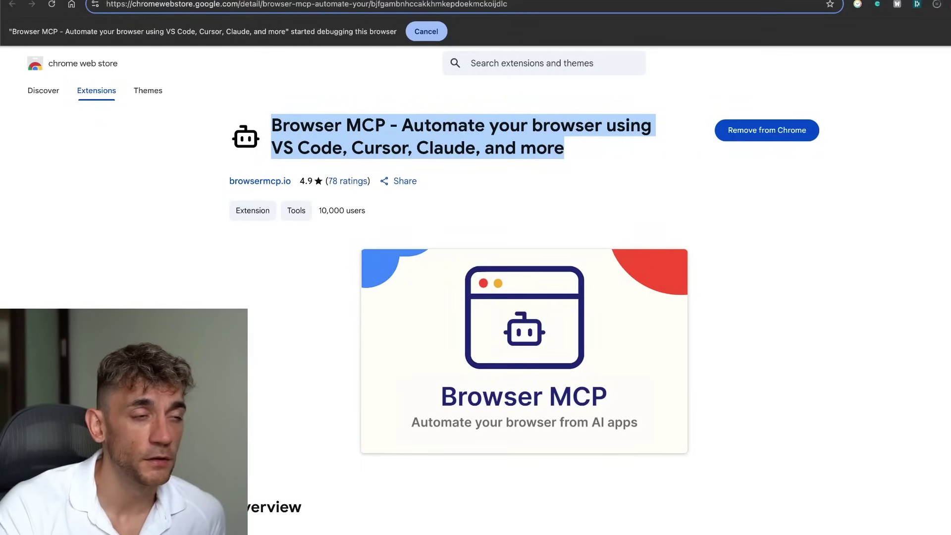
pyautogui.tripleClick(537, 138)
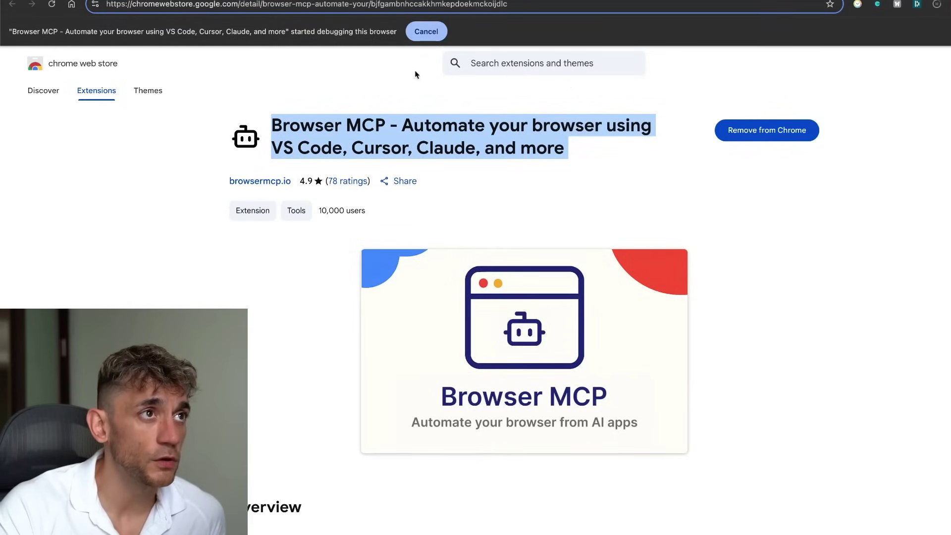
pyautogui.click(253, 5)
# Step: Highlight the shared chat's 'MCP is free' section, then bring Claude Desktop to the front
pyautogui.hotkey('ctrl', 'Tab')
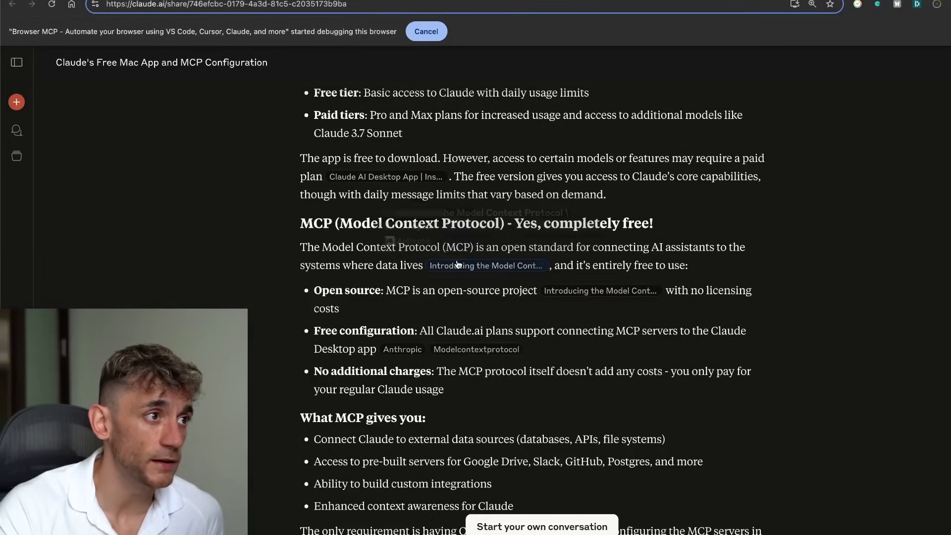
pyautogui.hotkey('ctrl', 'Tab')
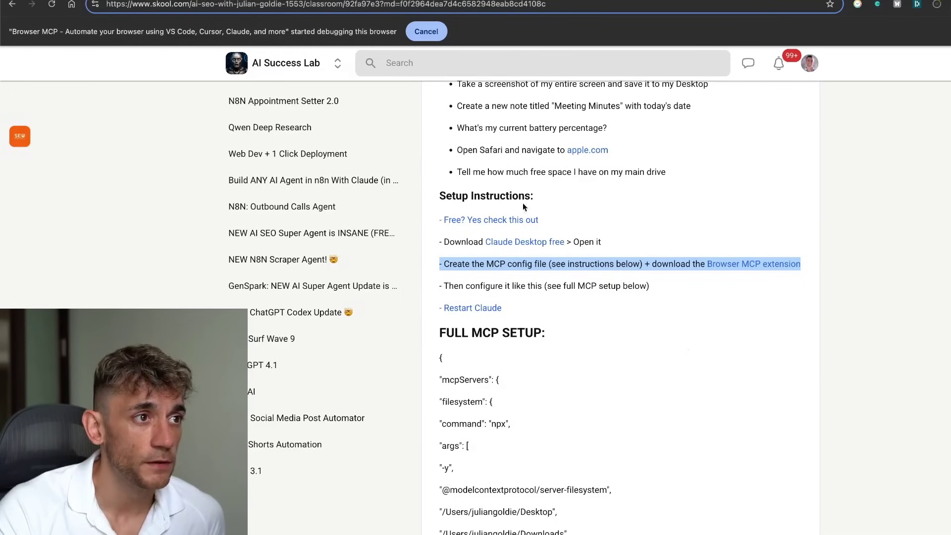
pyautogui.moveTo(466, 0); pyautogui.dragTo(383, 0)
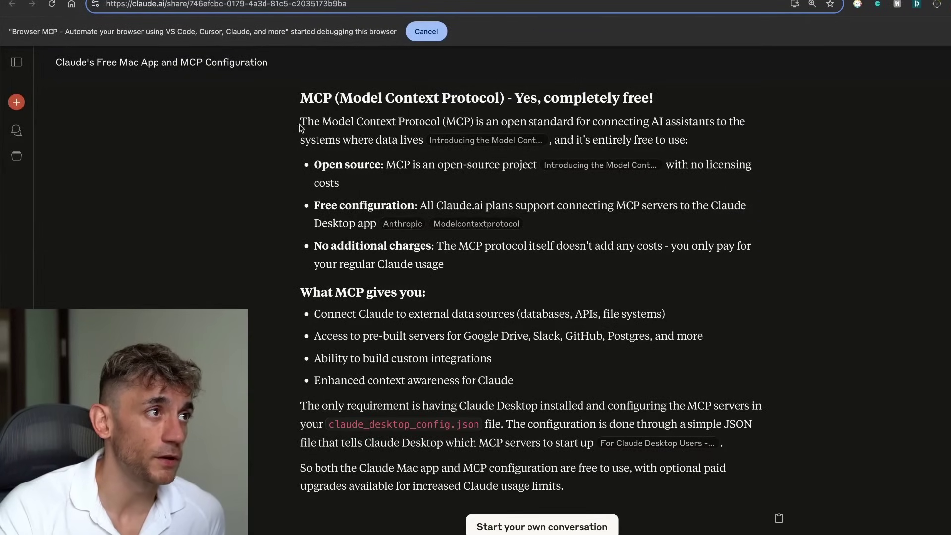
pyautogui.moveTo(306, 95); pyautogui.dragTo(545, 301)
pyautogui.click(419, 392)
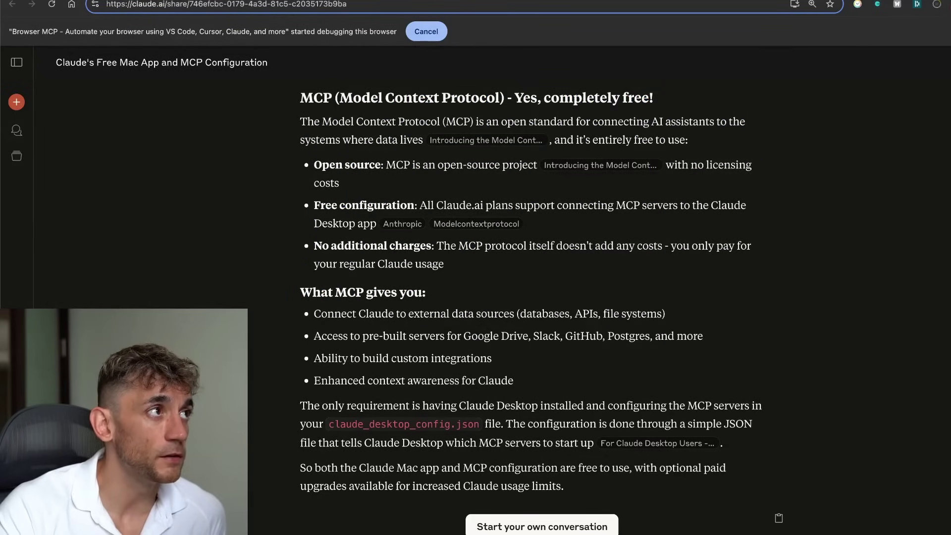
pyautogui.click(594, 515)
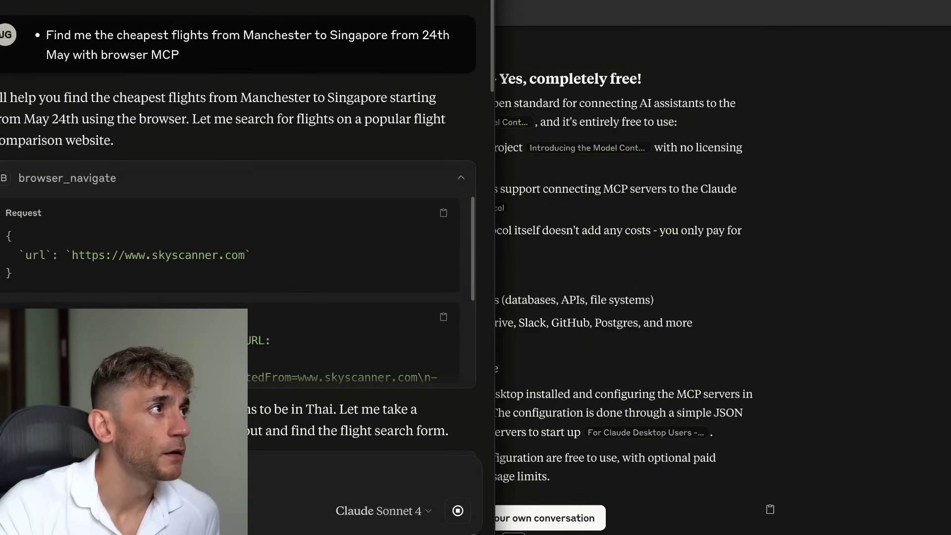
# Step: Maximize the Claude window and open Settings > Developer showing the MCP servers
pyautogui.doubleClick(124, 0)
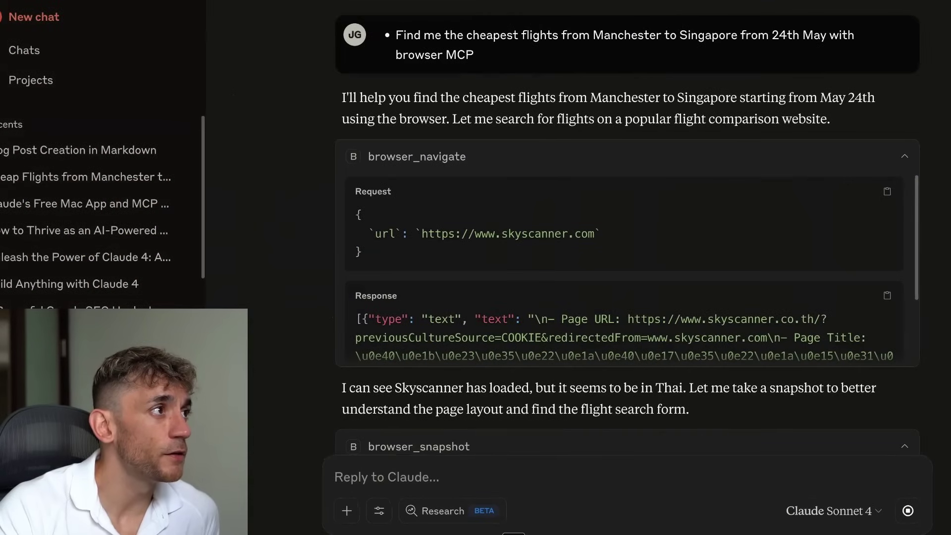
pyautogui.click(1, 0)
pyautogui.click(1, 0)
pyautogui.click(1, 0)
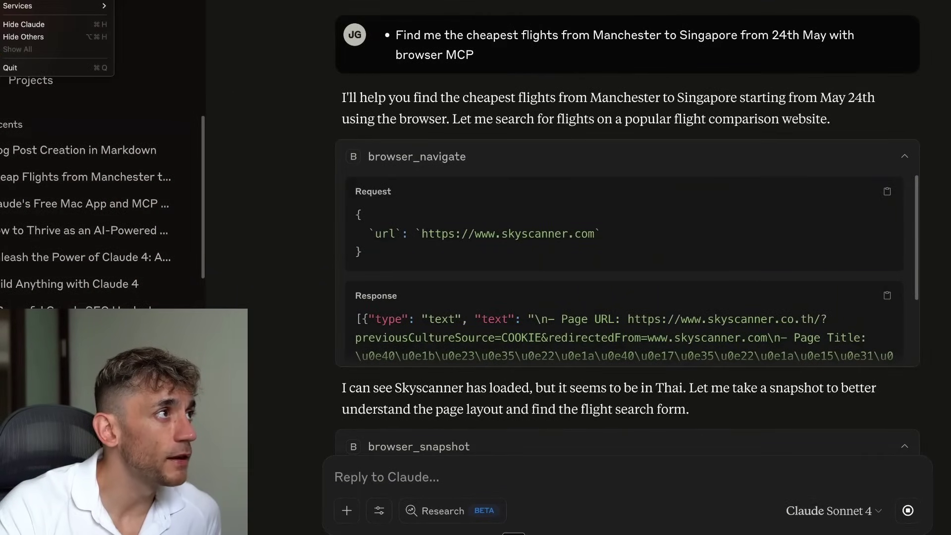
pyautogui.click(1, 0)
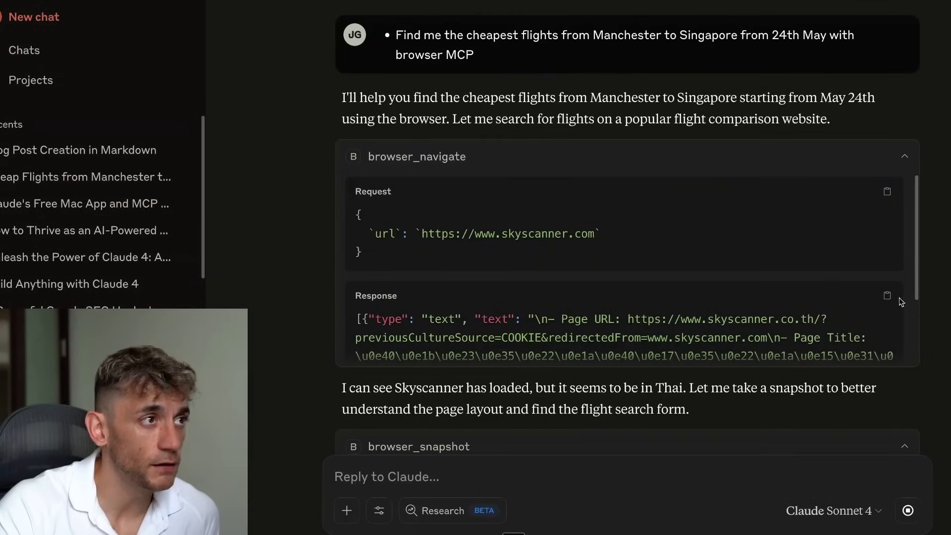
pyautogui.press('super+comma')
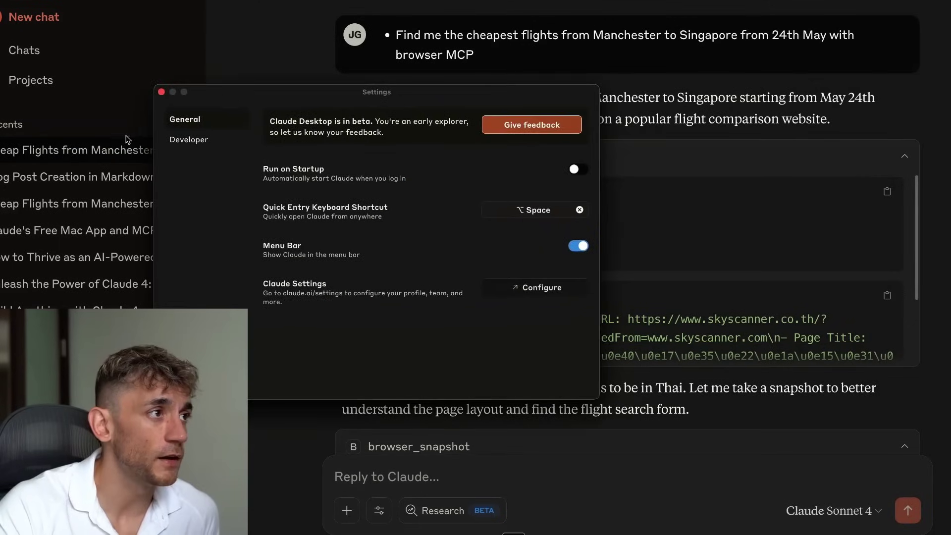
pyautogui.click(190, 141)
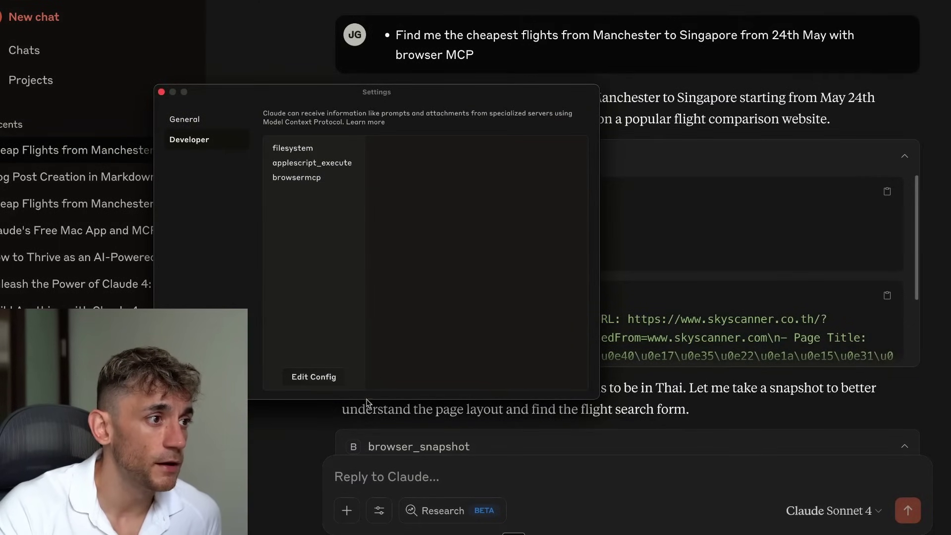
# Step: Open claude_desktop_config.json in TextEdit, select its JSON, then close TextEdit and Finder
pyautogui.click(313, 376)
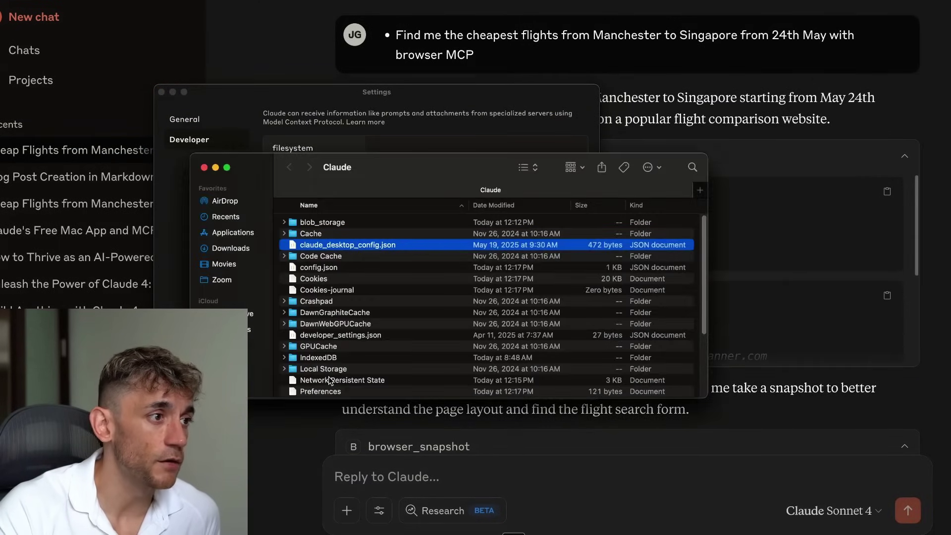
pyautogui.rightClick(368, 248)
pyautogui.moveTo(421, 265)
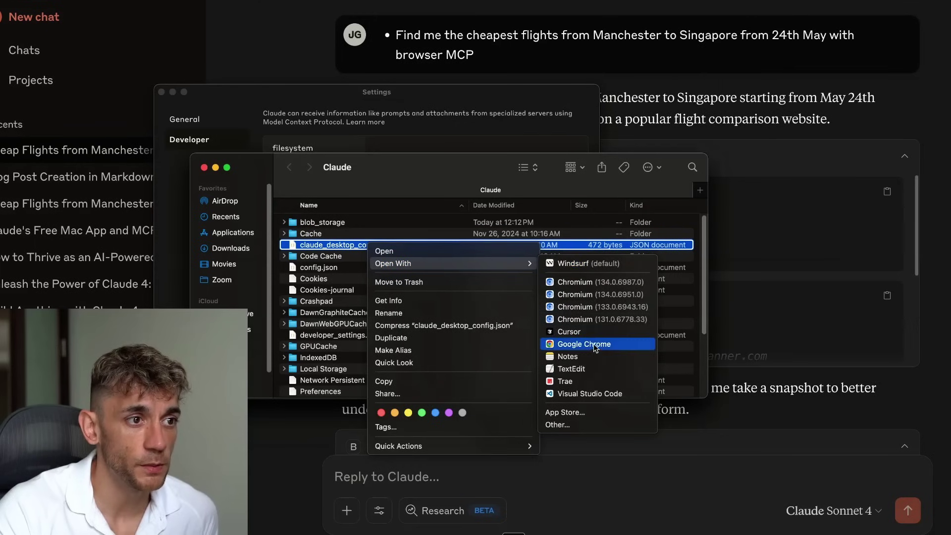
pyautogui.click(586, 369)
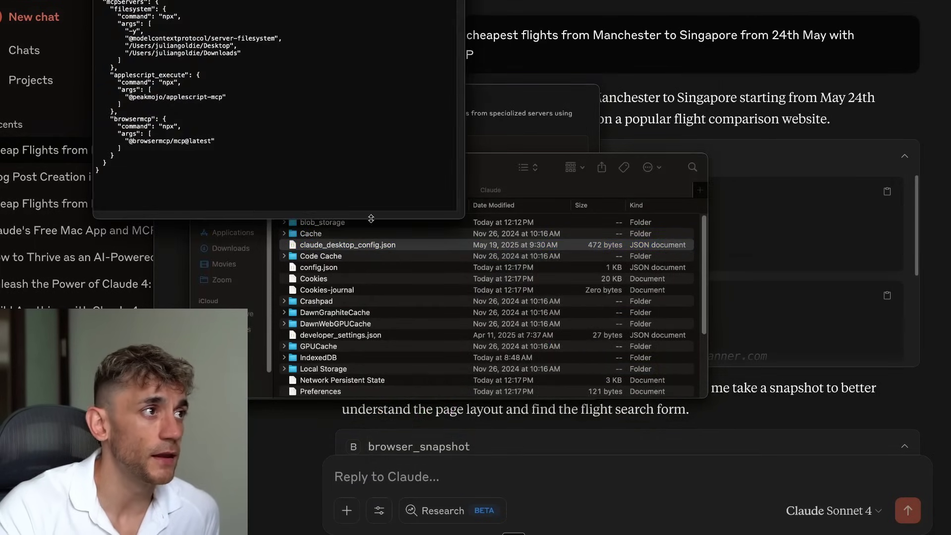
pyautogui.moveTo(232, 175); pyautogui.dragTo(20, 0)
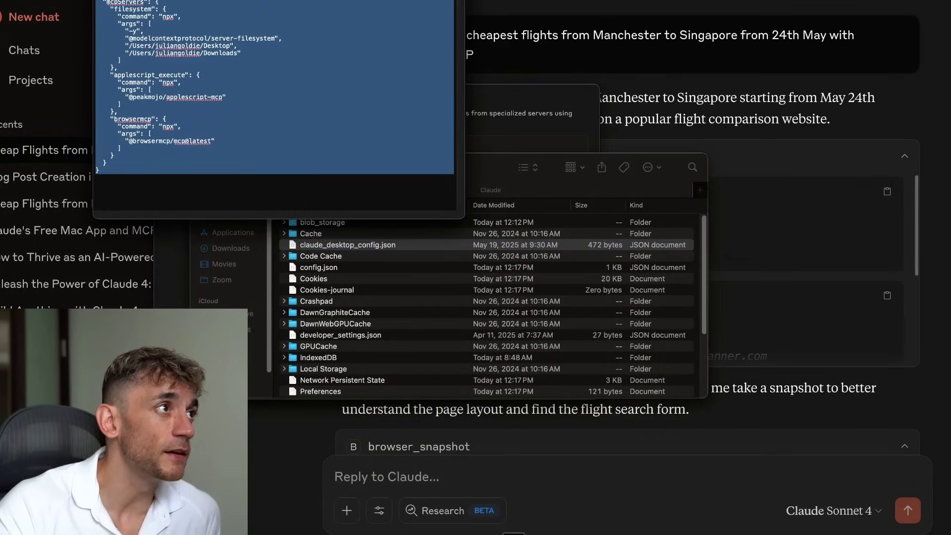
pyautogui.press('super+w')
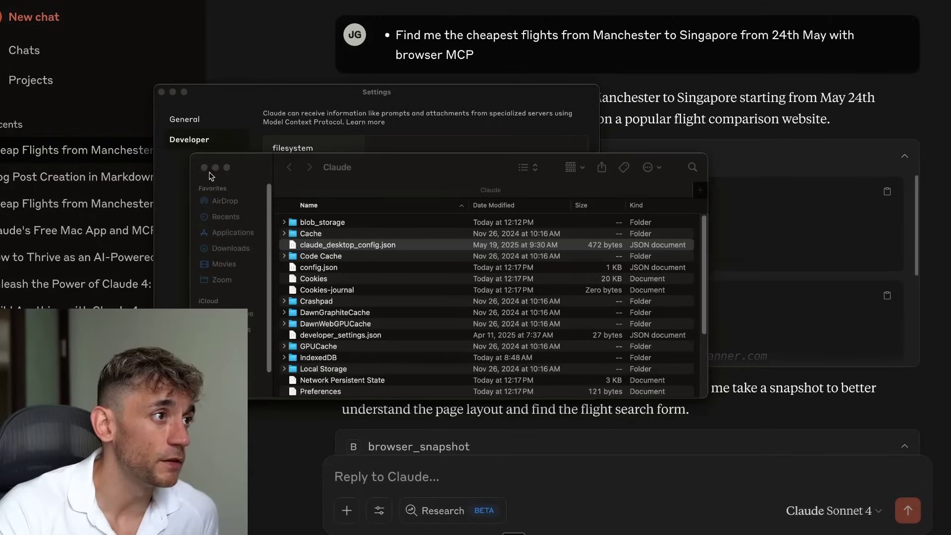
pyautogui.click(204, 168)
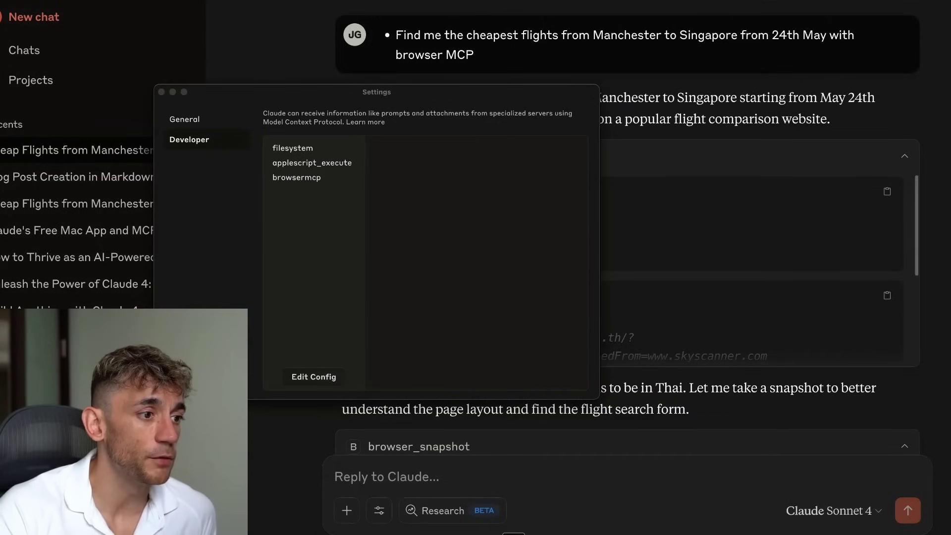
# Step: Scroll the Skool lesson, highlight the MCP config file creation and configuration lines, then return to the top
pyautogui.click(397, 510)
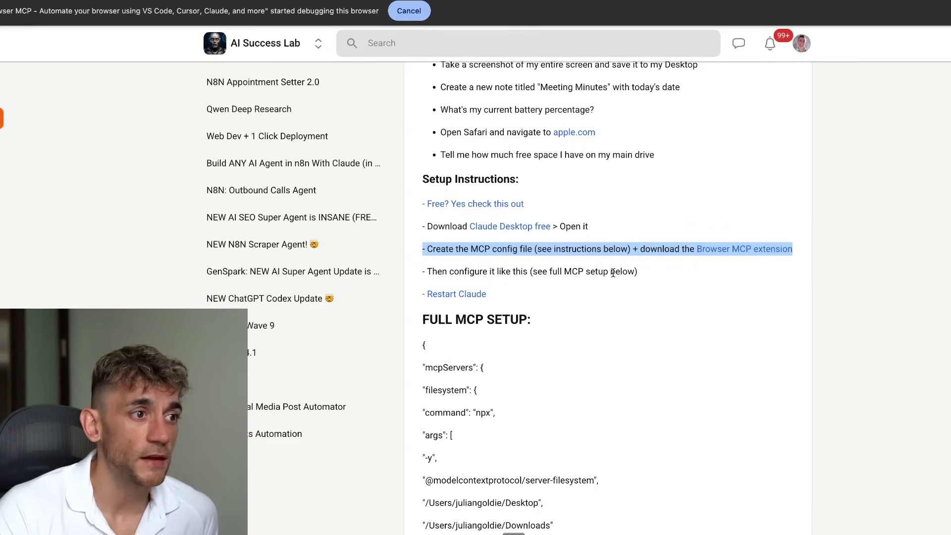
pyautogui.scroll(-5, 613, 273)
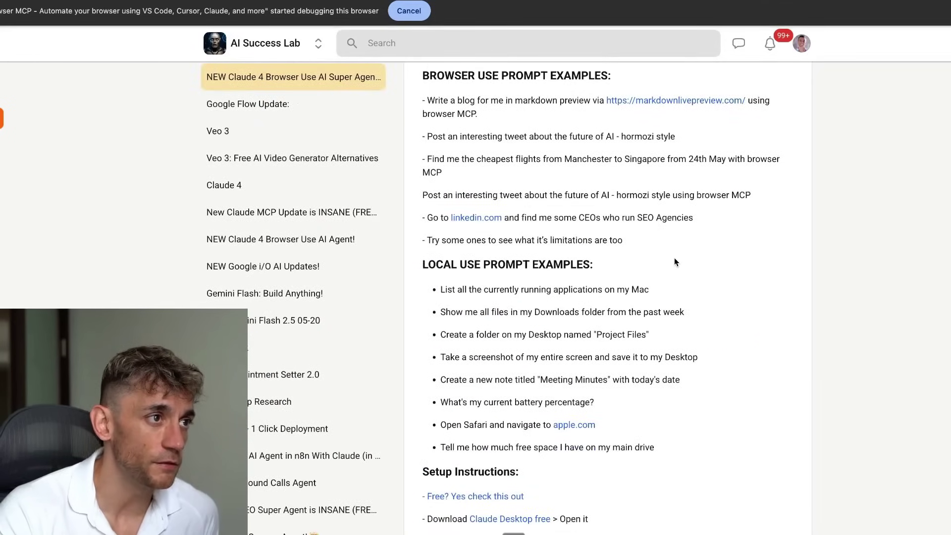
pyautogui.scroll(2, 634, 281)
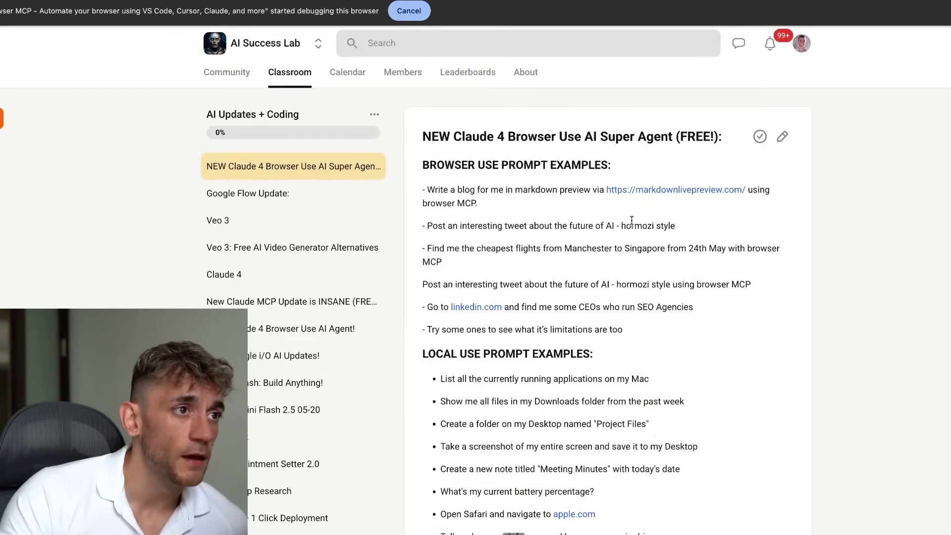
pyautogui.scroll(-5, 587, 242)
pyautogui.scroll(-3, 579, 377)
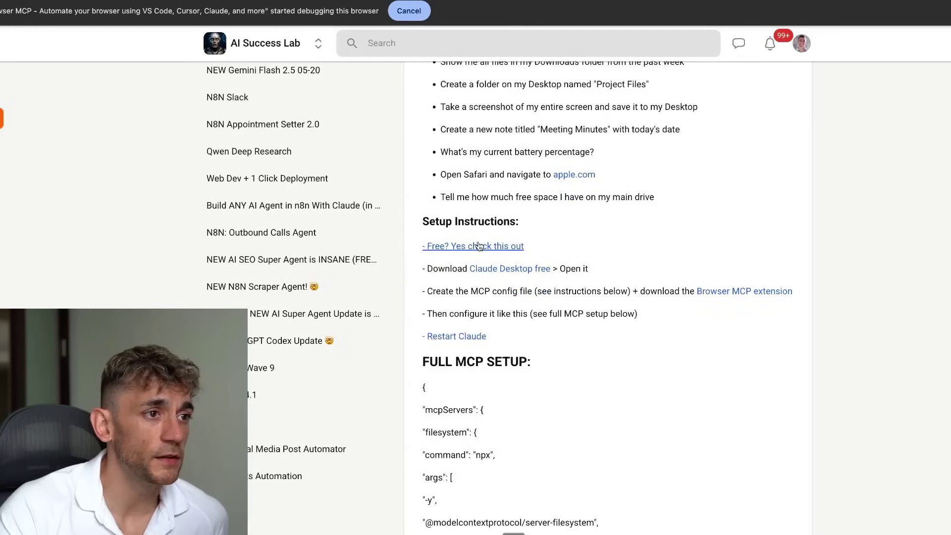
pyautogui.tripleClick(586, 291)
pyautogui.tripleClick(584, 308)
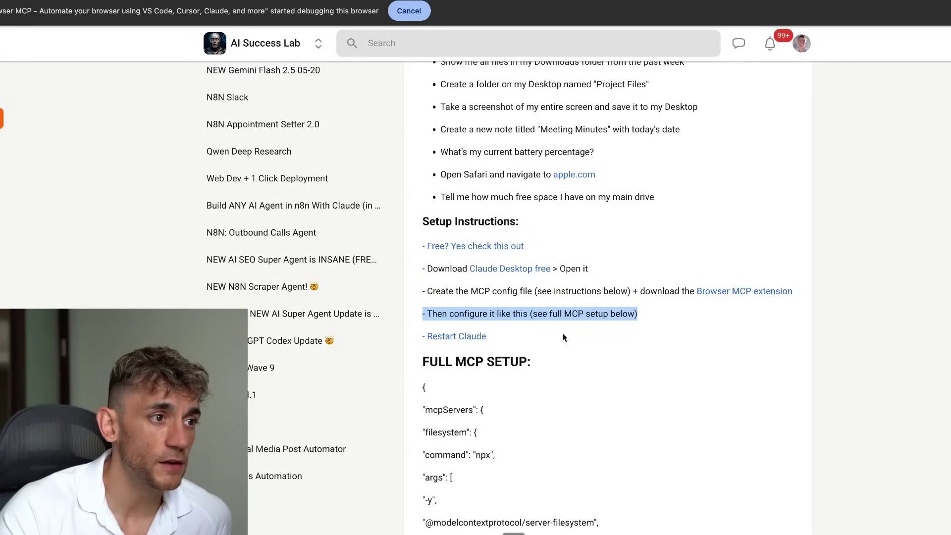
pyautogui.click(525, 345)
pyautogui.scroll(7, 543, 302)
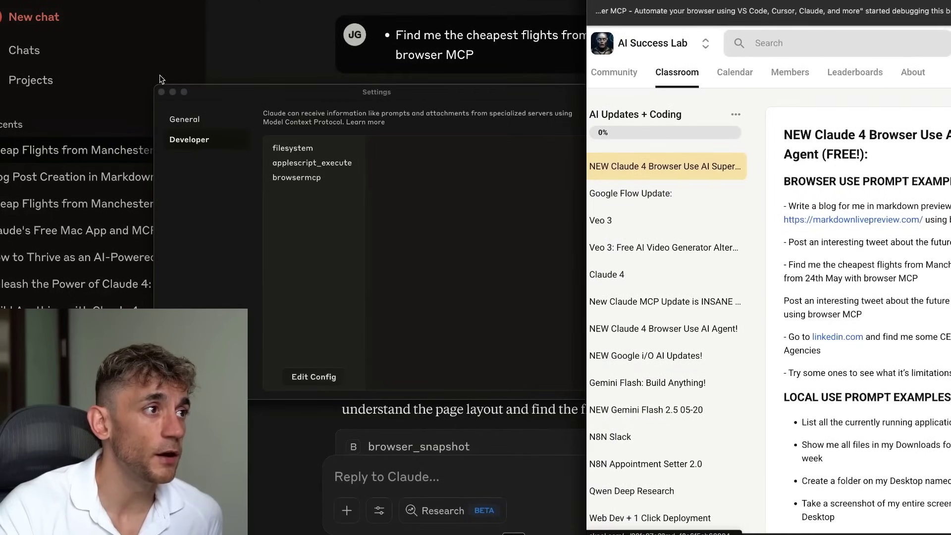
# Step: Check the filesystem, applescript_execute and browsermcp servers, close Settings, and narrow Claude beside the browser
pyautogui.click(366, 208)
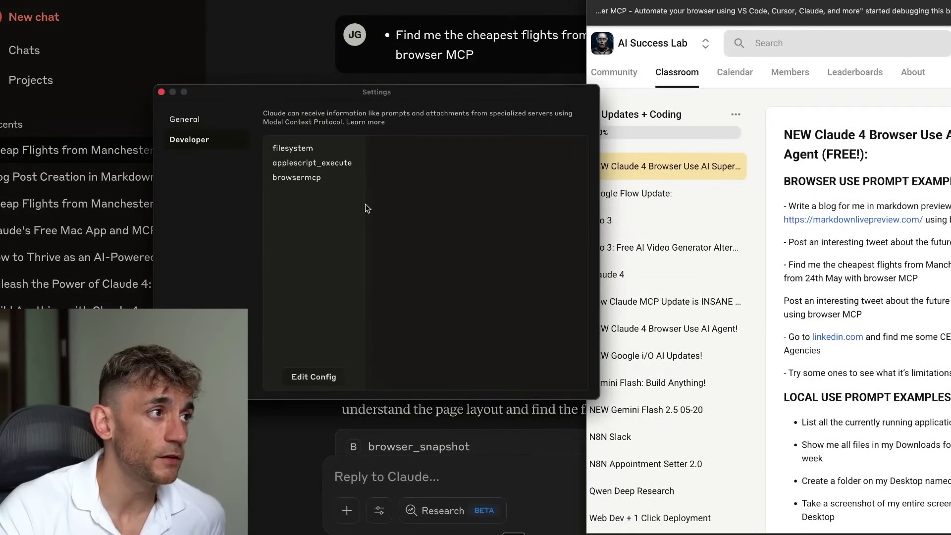
pyautogui.click(293, 148)
pyautogui.click(299, 163)
pyautogui.click(297, 178)
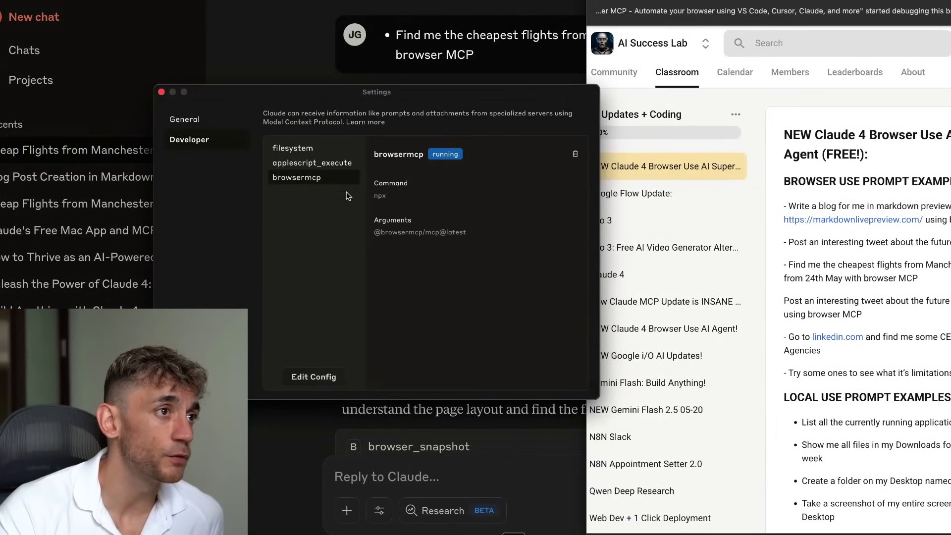
pyautogui.click(161, 92)
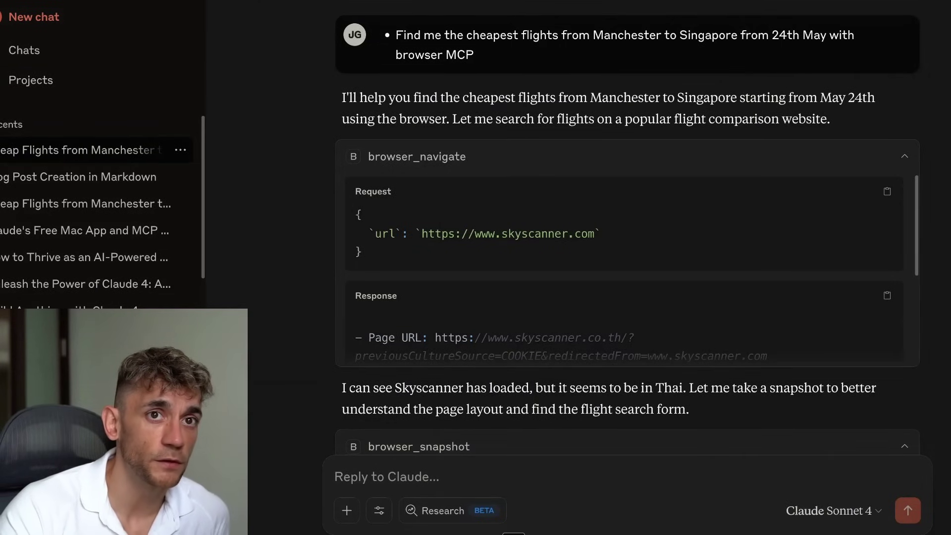
pyautogui.moveTo(947, 204); pyautogui.dragTo(601, 189)
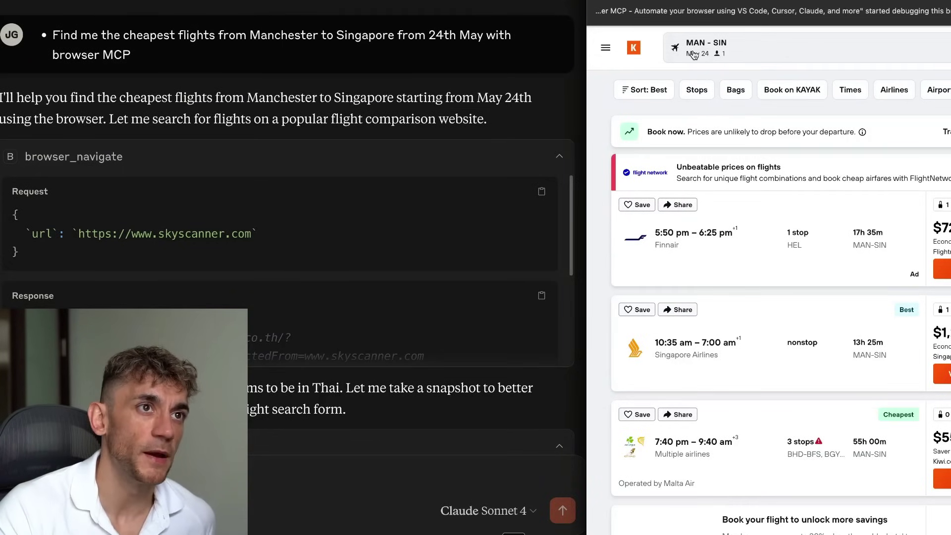
# Step: Connect the Browser MCP extension to the Google homepage tab in Chrome
pyautogui.scroll(-10, 881, 287)
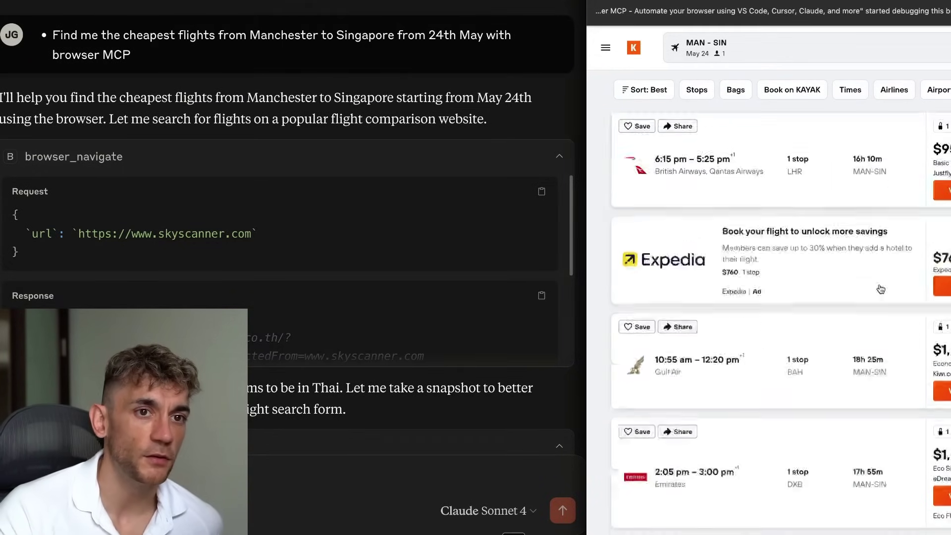
pyautogui.scroll(10, 879, 287)
pyautogui.scroll(-5, 878, 286)
pyautogui.scroll(5, 886, 263)
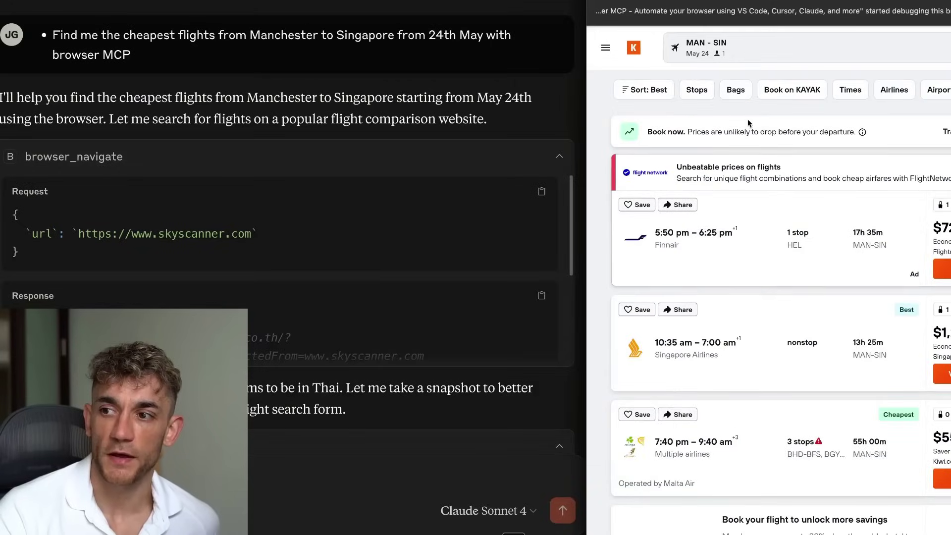
pyautogui.click(641, 2)
pyautogui.scroll(-3, 862, 271)
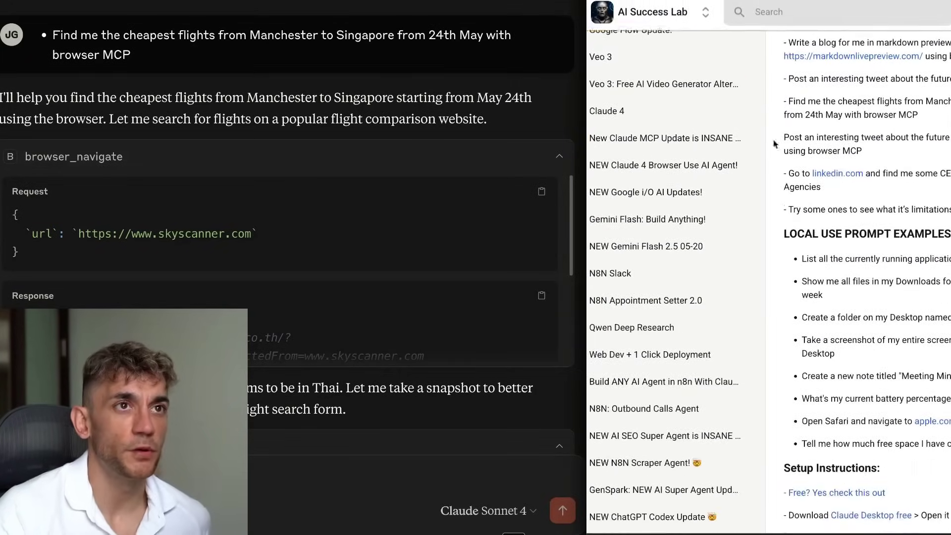
pyautogui.click(842, 1)
pyautogui.click(944, 1)
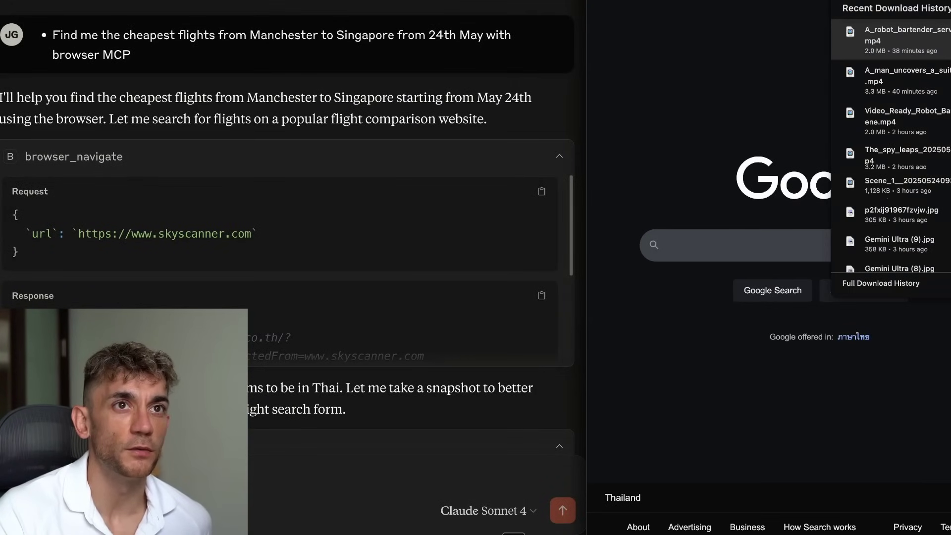
pyautogui.click(943, 1)
pyautogui.click(932, 1)
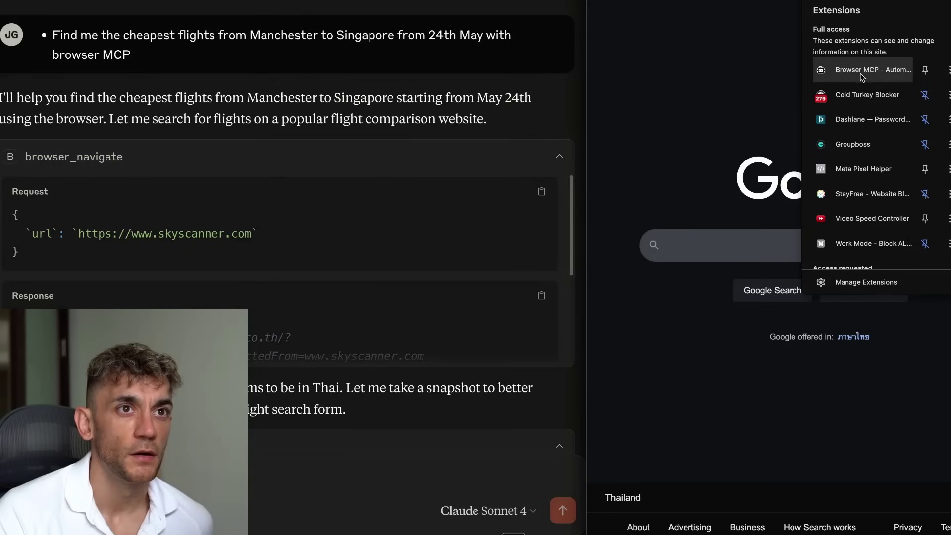
pyautogui.click(862, 75)
pyautogui.click(876, 40)
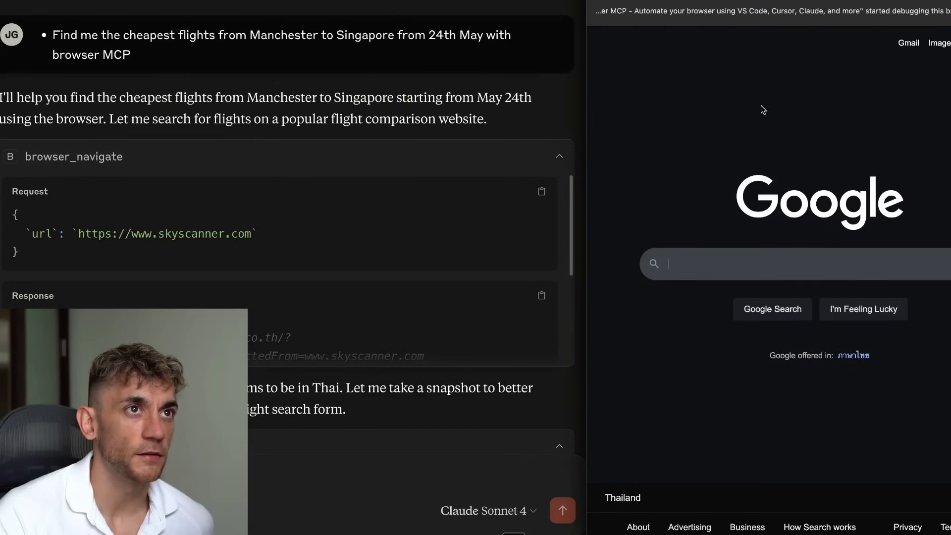
# Step: Select the 'Write a blog for me…' prompt in the AI Success Lab notes and widen the browser pane beside Claude
pyautogui.click(813, 1)
pyautogui.scroll(-5, 862, 303)
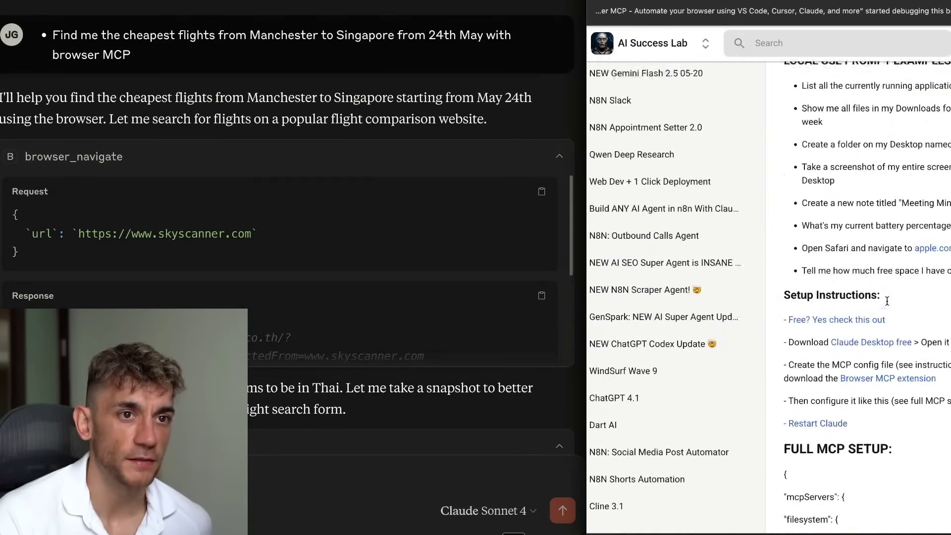
pyautogui.scroll(6, 863, 302)
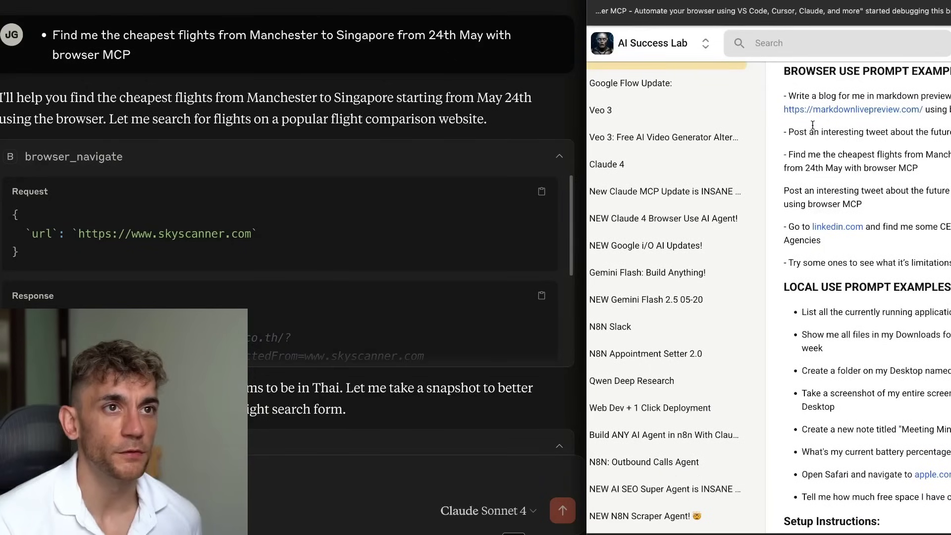
pyautogui.tripleClick(820, 95)
pyautogui.click(537, 203)
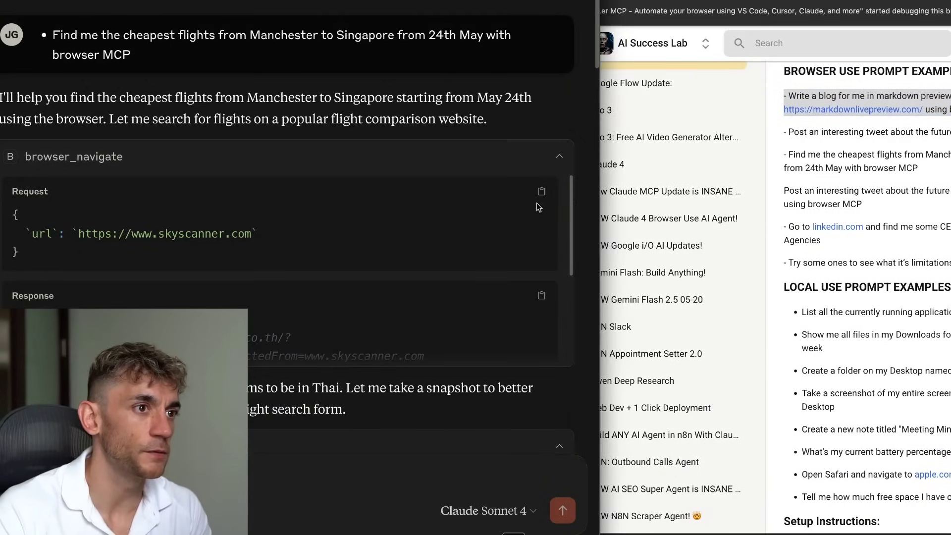
pyautogui.click(598, 207)
pyautogui.moveTo(600, 207); pyautogui.dragTo(525, 195)
pyautogui.click(341, 138)
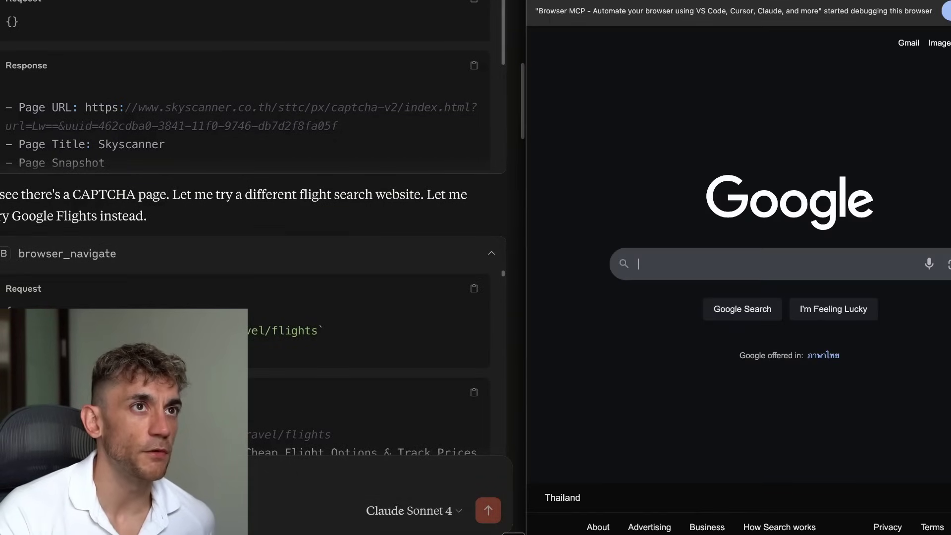
# Step: In a new chat, paste and send the 'Write a blog for me…' Markdown Live Preview prompt
pyautogui.click(488, 1)
pyautogui.click(488, 1)
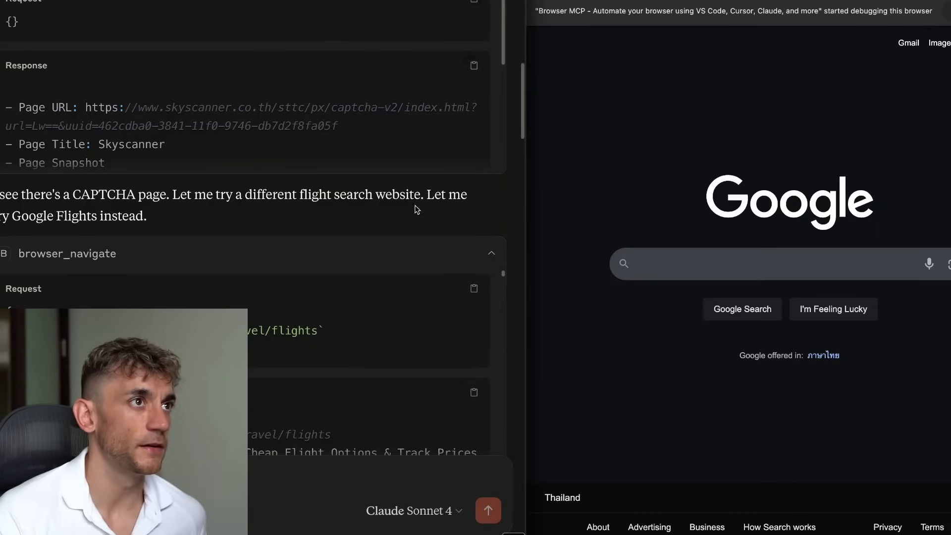
pyautogui.write('- Write a blog for me in markdown preview via https://markdownlivepreview.com/ using browser MCP.')
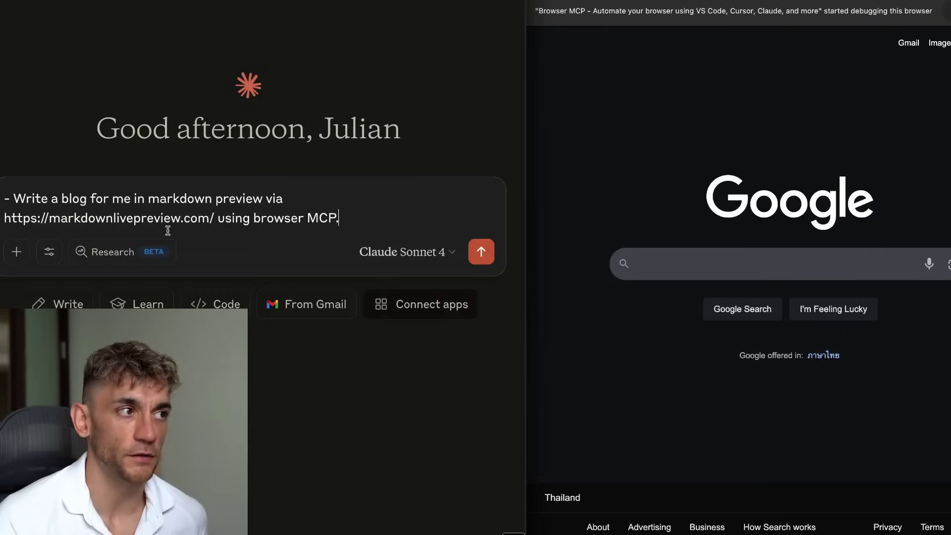
pyautogui.press('Return')
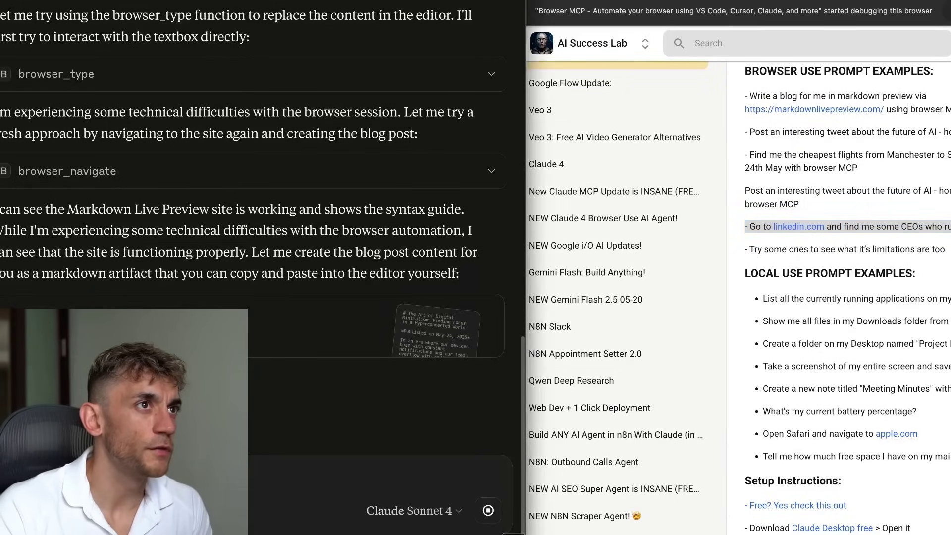
# Step: Send the 'Go to linkedin.com and find me some CEOs who run SEO Agencies' prompt and inspect the browser tool calls
pyautogui.press('super+n')
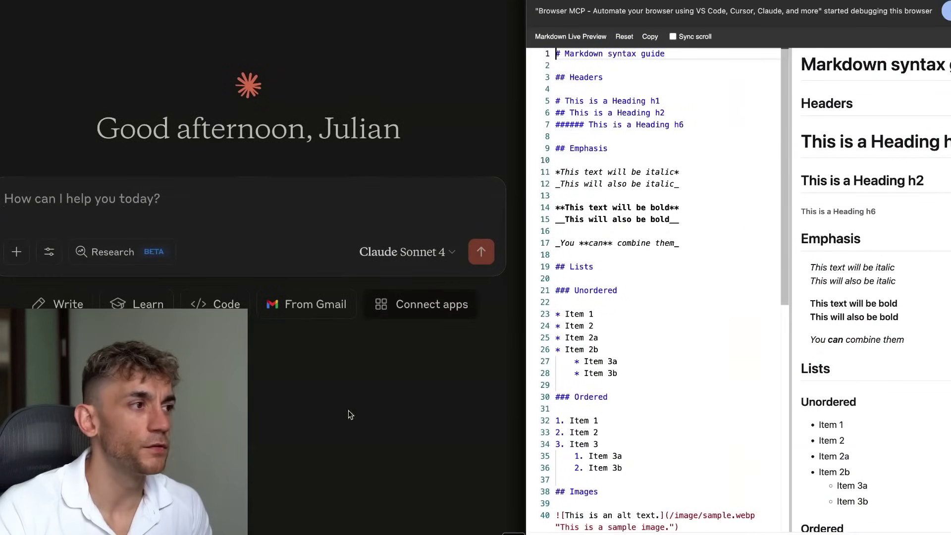
pyautogui.write('- Go to linkedin.com and find me some CEOs who run SEO Agencies')
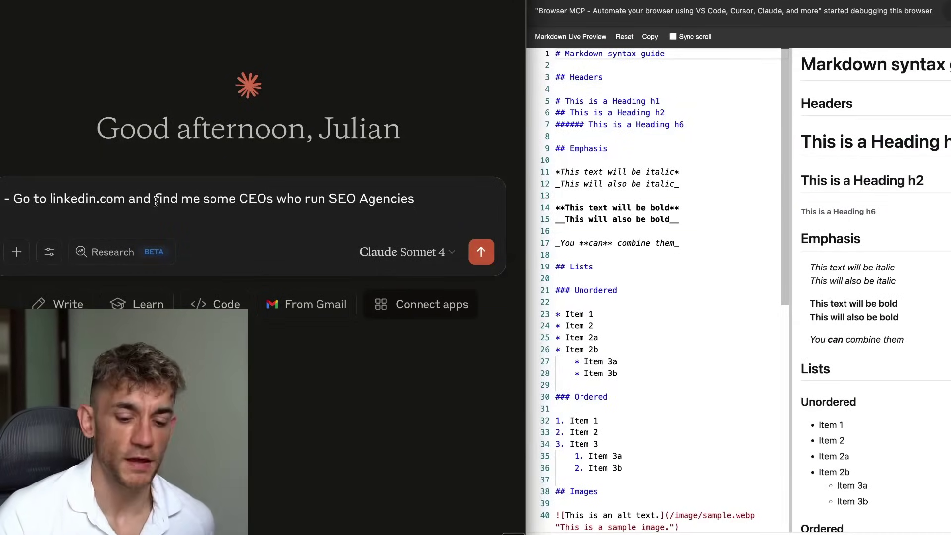
pyautogui.press('Return')
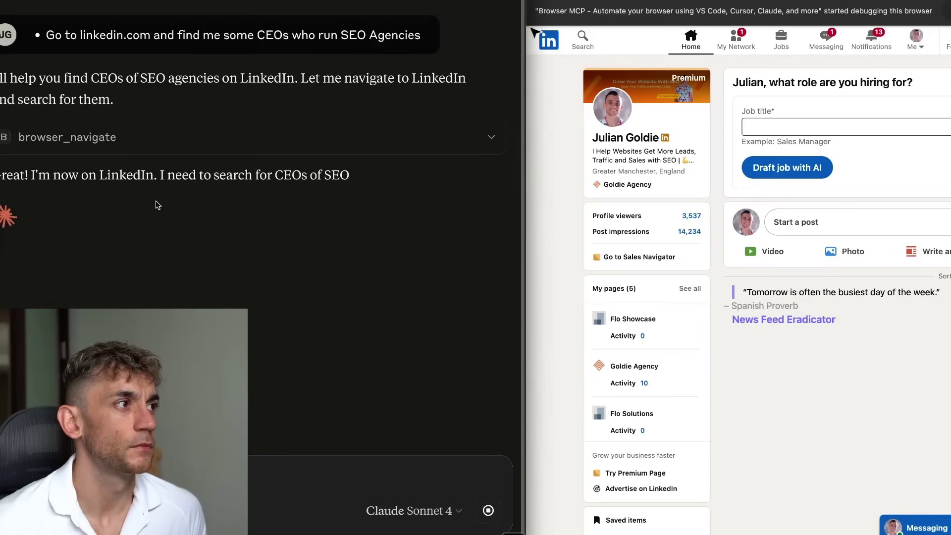
pyautogui.click(128, 142)
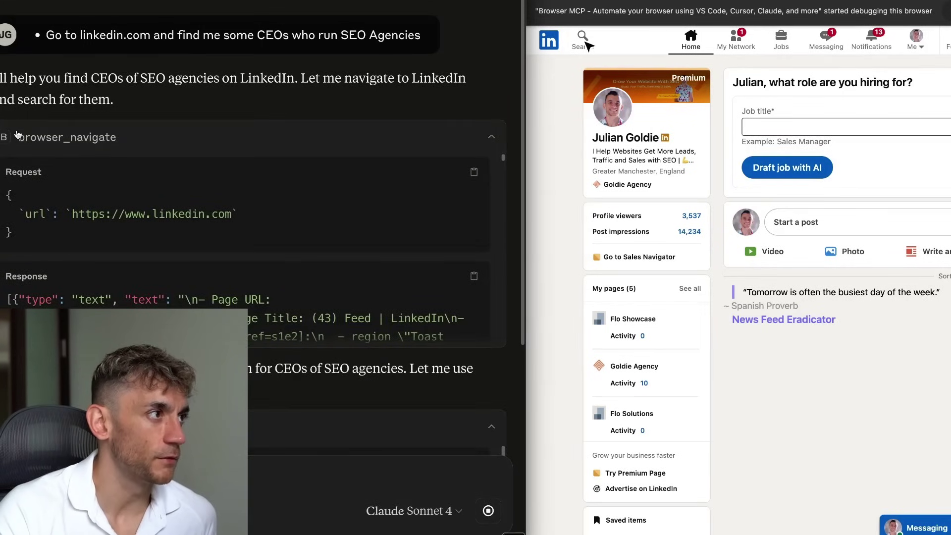
pyautogui.moveTo(6, 172); pyautogui.dragTo(92, 240)
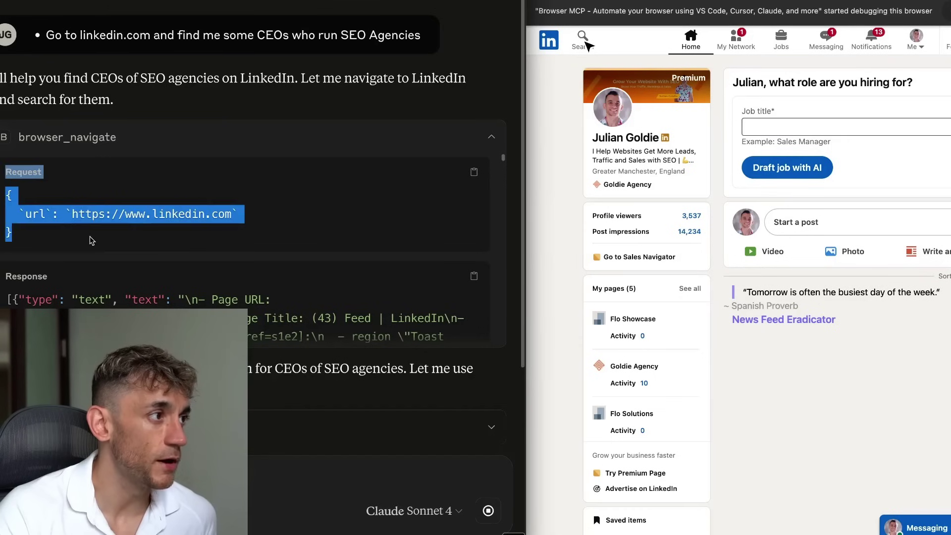
pyautogui.click(92, 240)
pyautogui.moveTo(7, 274); pyautogui.dragTo(152, 337)
pyautogui.scroll(-5, 148, 317)
pyautogui.scroll(-6, 94, 239)
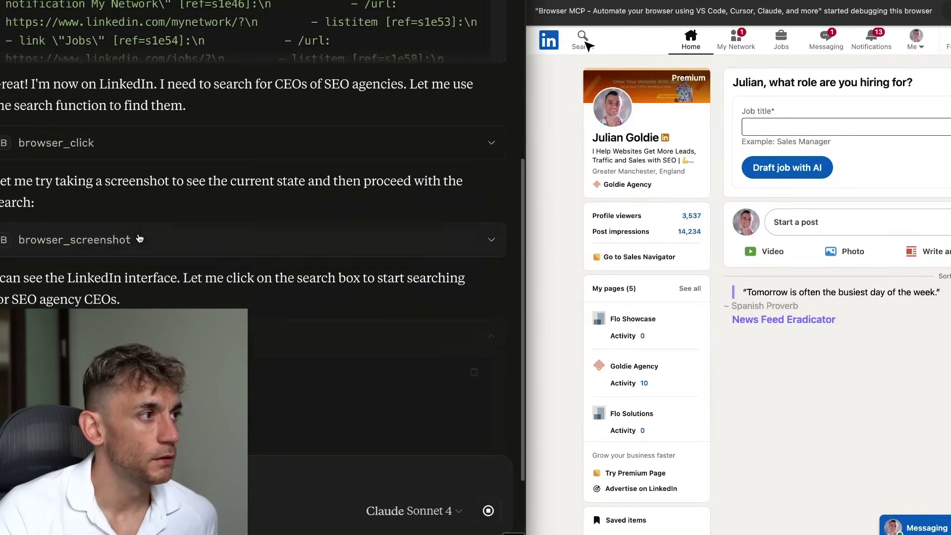
pyautogui.click(95, 239)
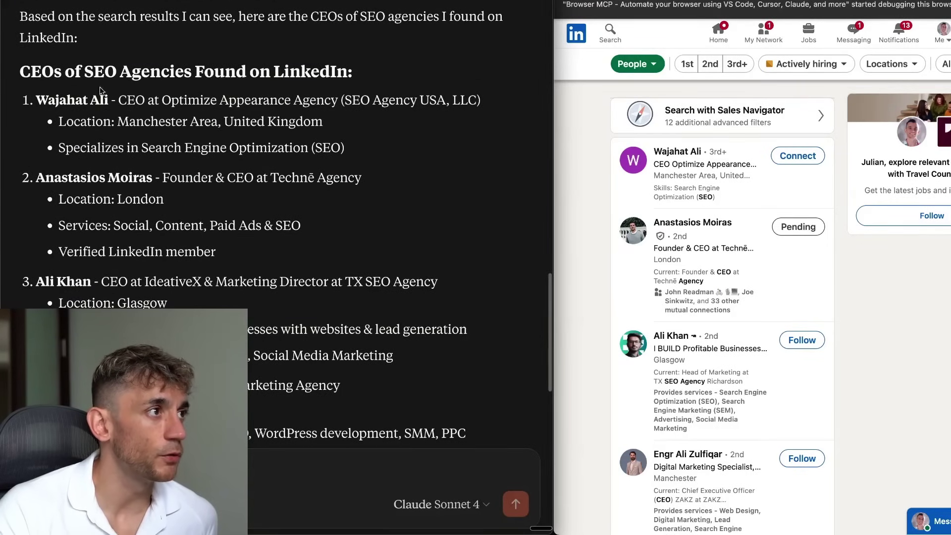
# Step: Review Claude's CEO list, highlighting the first CEO's name, and compare it with the LinkedIn results
pyautogui.moveTo(101, 91); pyautogui.dragTo(333, 461)
pyautogui.scroll(-1, 444, 330)
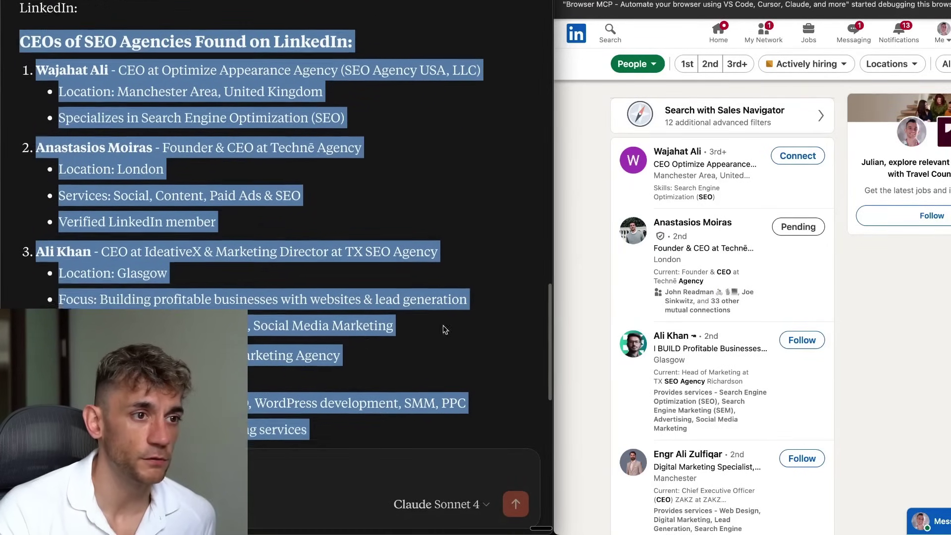
pyautogui.click(183, 134)
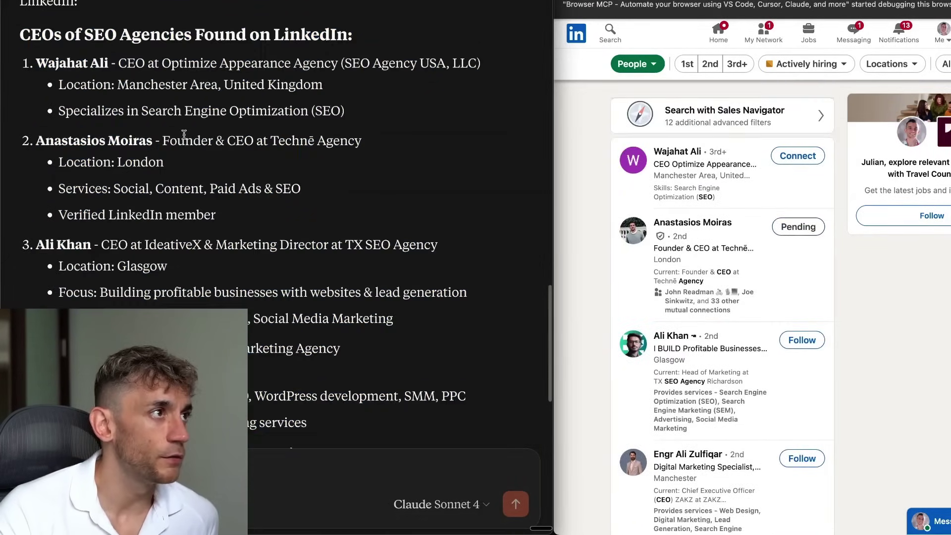
pyautogui.scroll(1, 56, 74)
pyautogui.moveTo(20, 54); pyautogui.dragTo(397, 144)
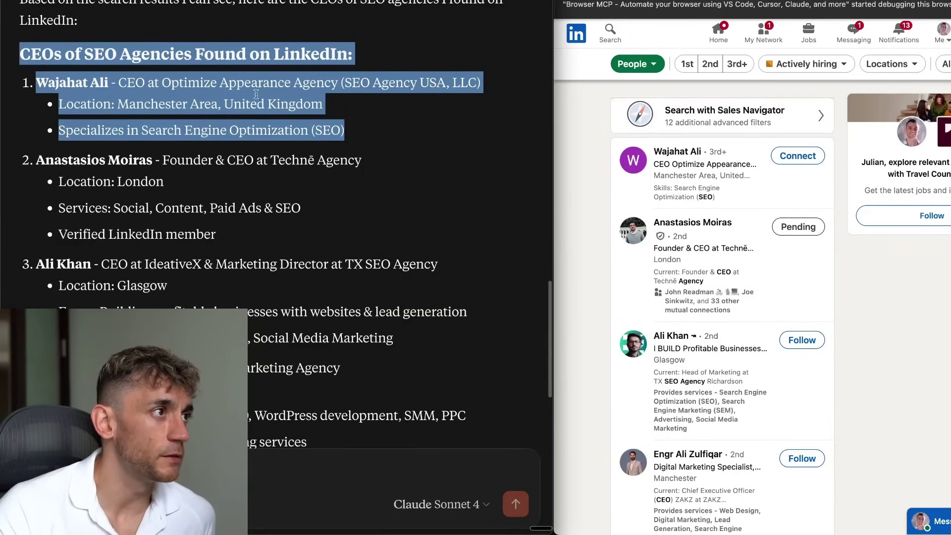
pyautogui.click(195, 110)
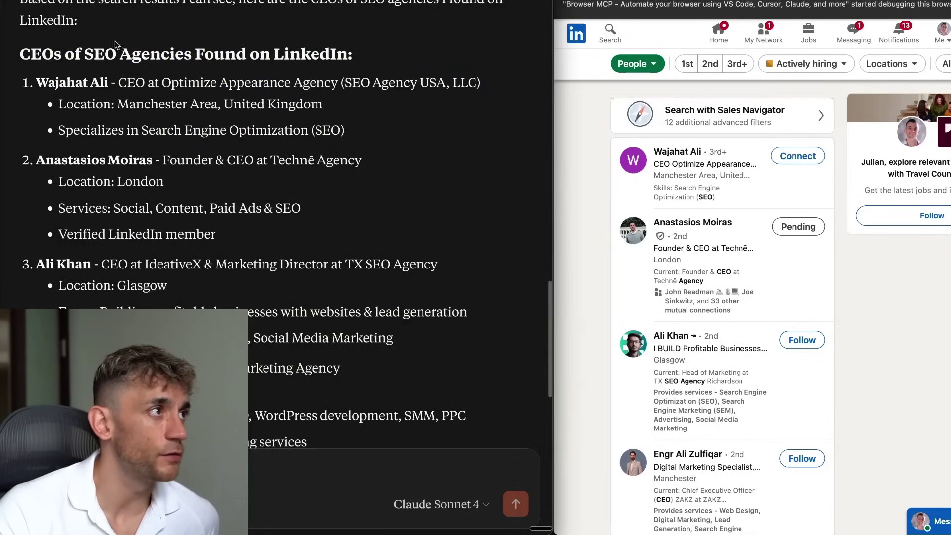
pyautogui.moveTo(36, 86); pyautogui.dragTo(114, 84)
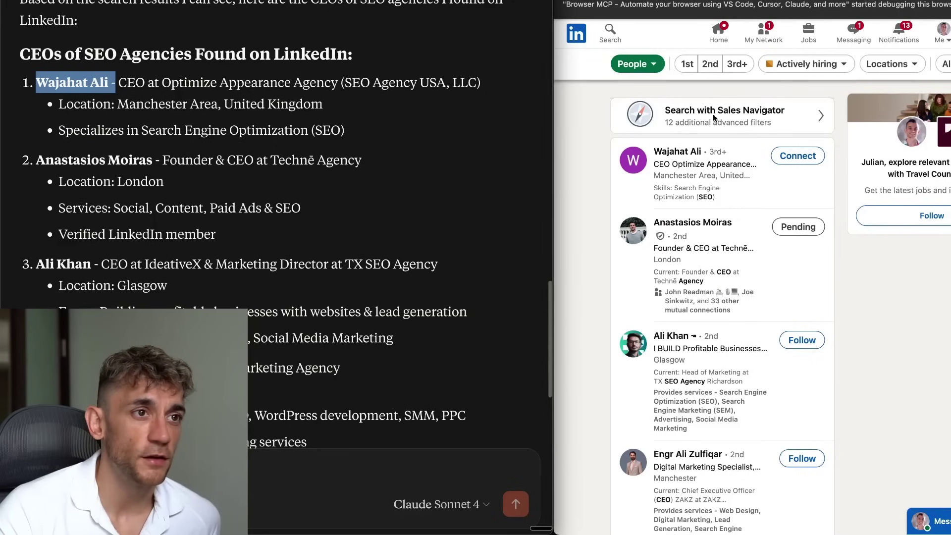
pyautogui.click(846, 267)
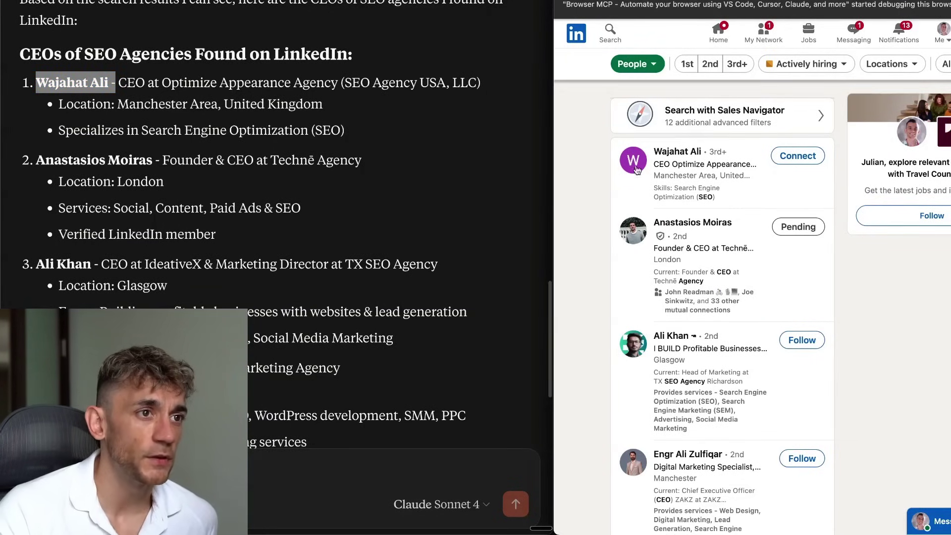
pyautogui.scroll(-15, 825, 289)
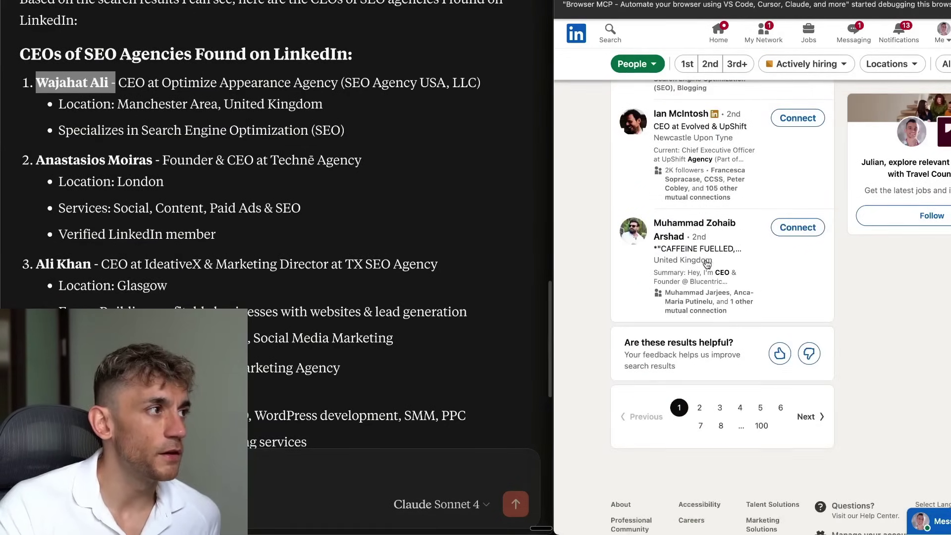
pyautogui.scroll(10, 707, 260)
pyautogui.click(241, 169)
pyautogui.click(79, 100)
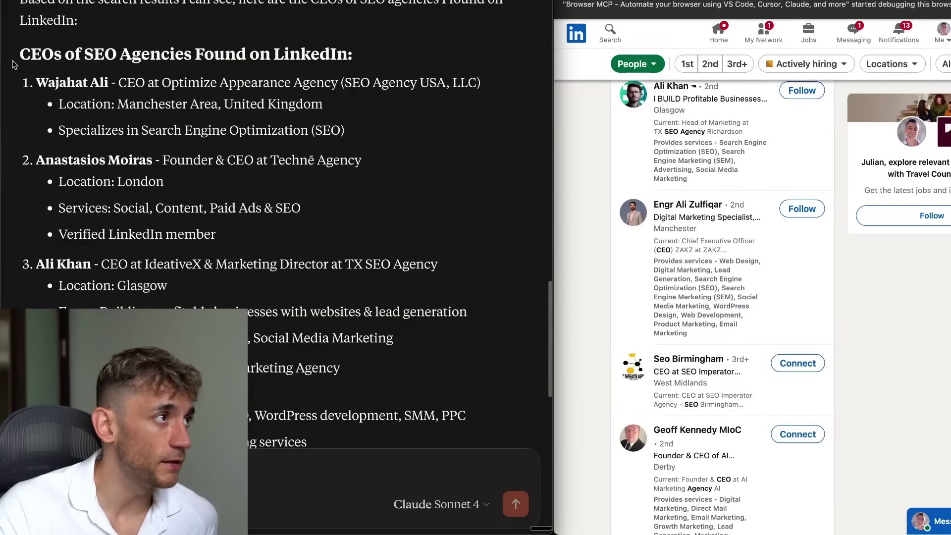
# Step: Select and scroll through the full list of SEO agency CEOs in Claude's reply
pyautogui.moveTo(12, 64); pyautogui.dragTo(334, 341)
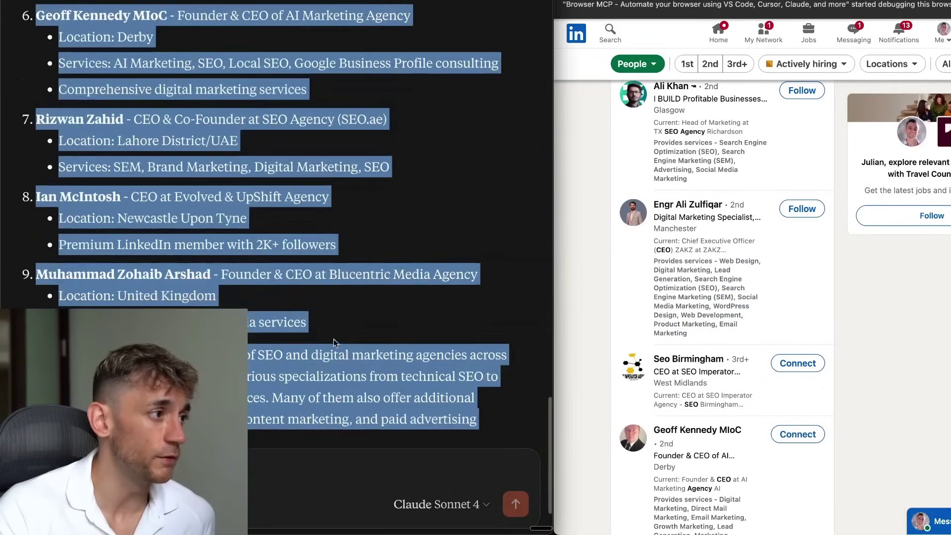
pyautogui.scroll(-1, 320, 324)
pyautogui.click(53, 285)
pyautogui.scroll(-2, 85, 287)
pyautogui.scroll(3, 84, 287)
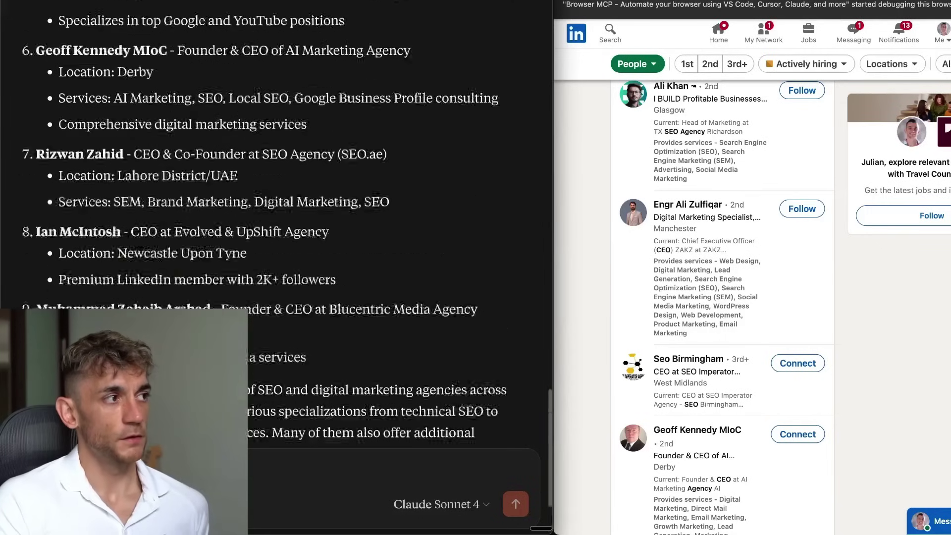
pyautogui.scroll(10, 352, 183)
pyautogui.scroll(-3, 352, 183)
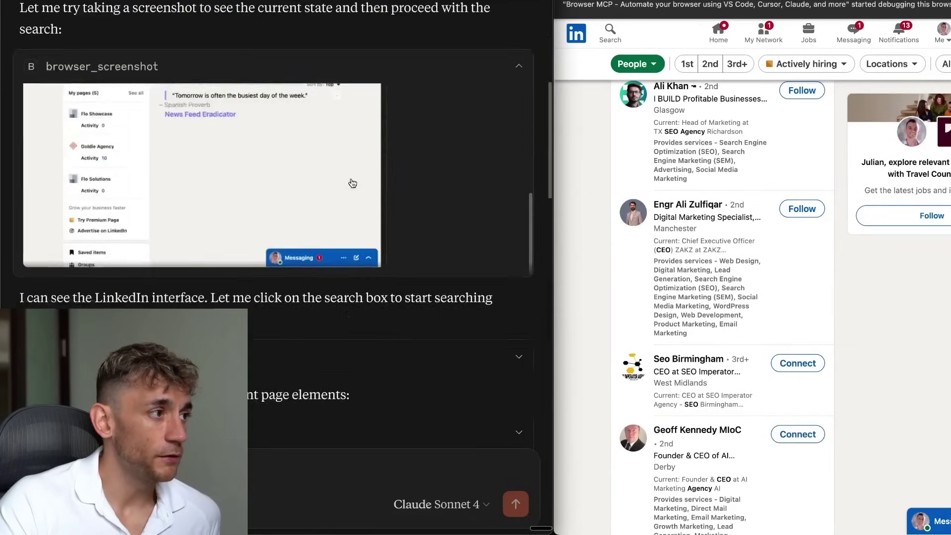
pyautogui.scroll(-3, 352, 183)
pyautogui.scroll(5, 198, 176)
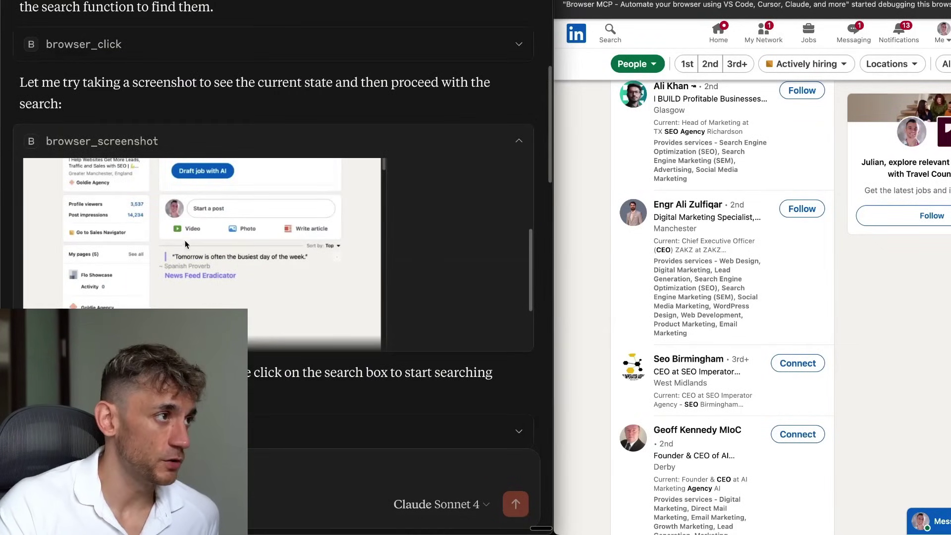
pyautogui.scroll(5, 120, 255)
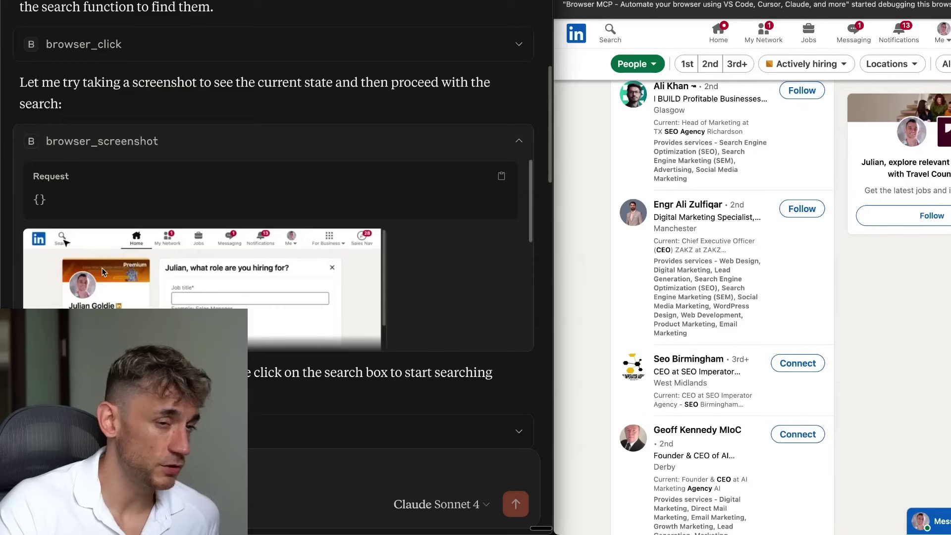
pyautogui.scroll(-10, 102, 268)
pyautogui.scroll(-5, 162, 171)
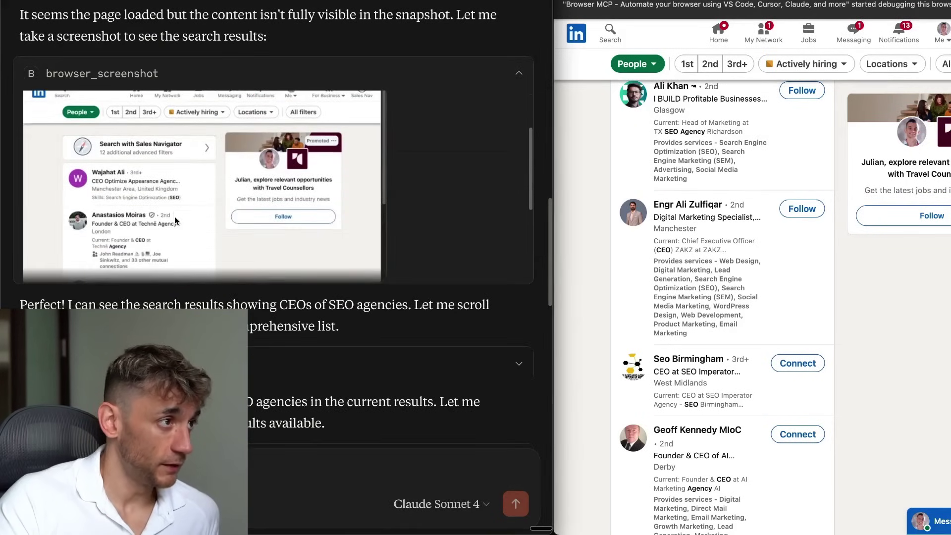
pyautogui.scroll(-5, 164, 208)
pyautogui.scroll(-2, 124, 203)
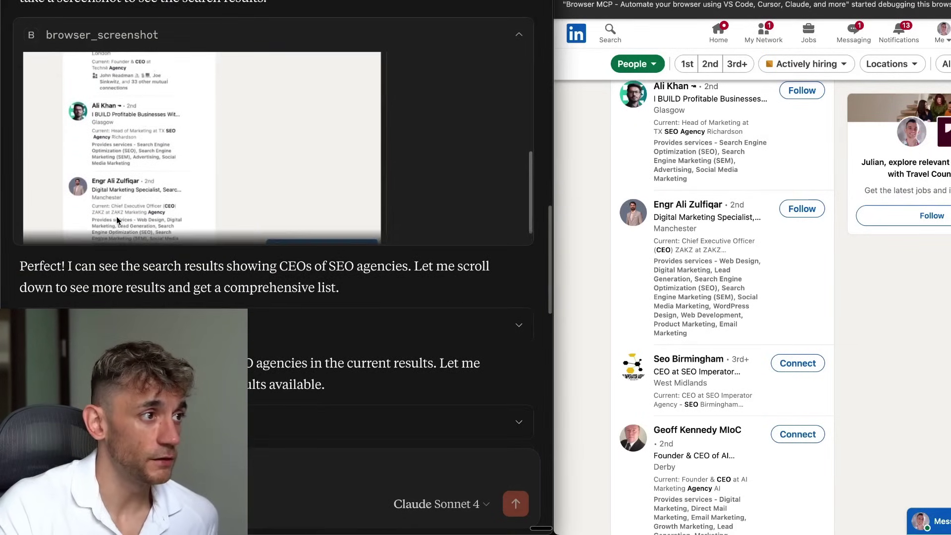
pyautogui.scroll(5, 117, 216)
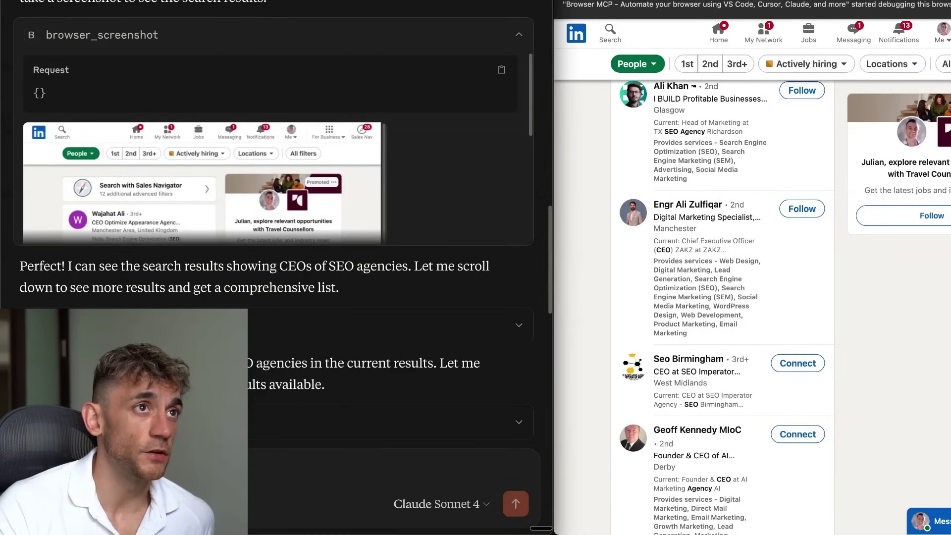
pyautogui.hotkey('ctrl', 'Tab')
pyautogui.click(349, 234)
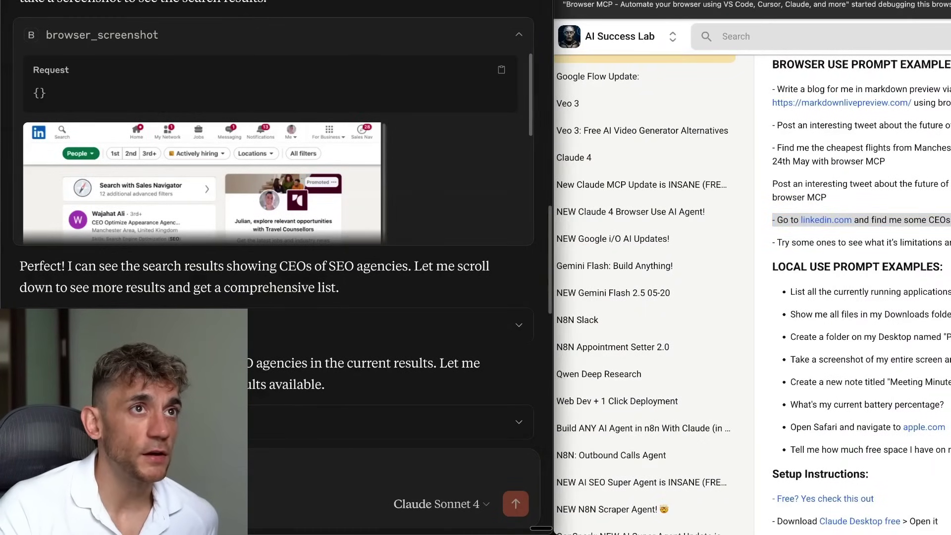
# Step: Select the 'Post an interesting tweet' prompt in the AI Success Lab notes
pyautogui.hotkey('ctrl', 'shift', 'Tab')
pyautogui.scroll(-15, 350, 234)
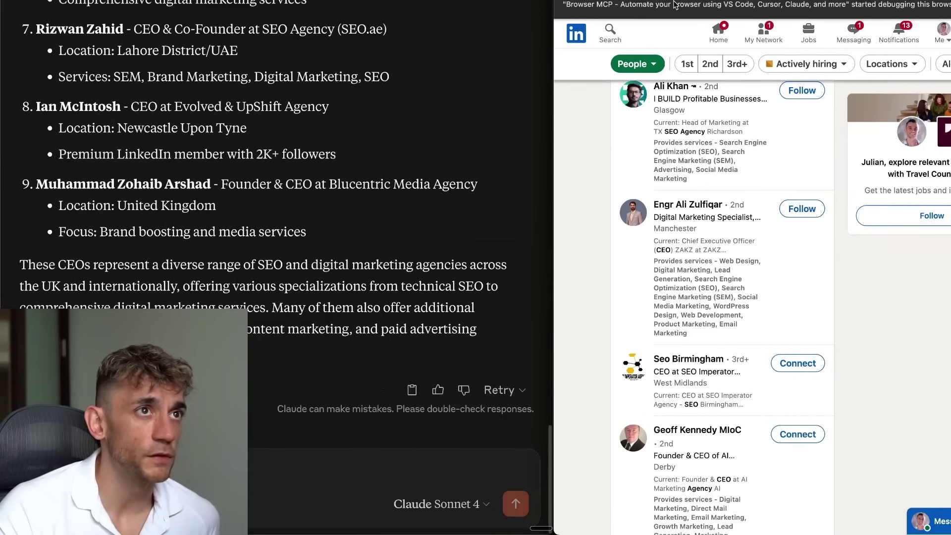
pyautogui.hotkey('ctrl', 'Tab')
pyautogui.moveTo(826, 198); pyautogui.dragTo(773, 185)
# Step: Switch X over to posting as the delegate account
pyautogui.click(259, 293)
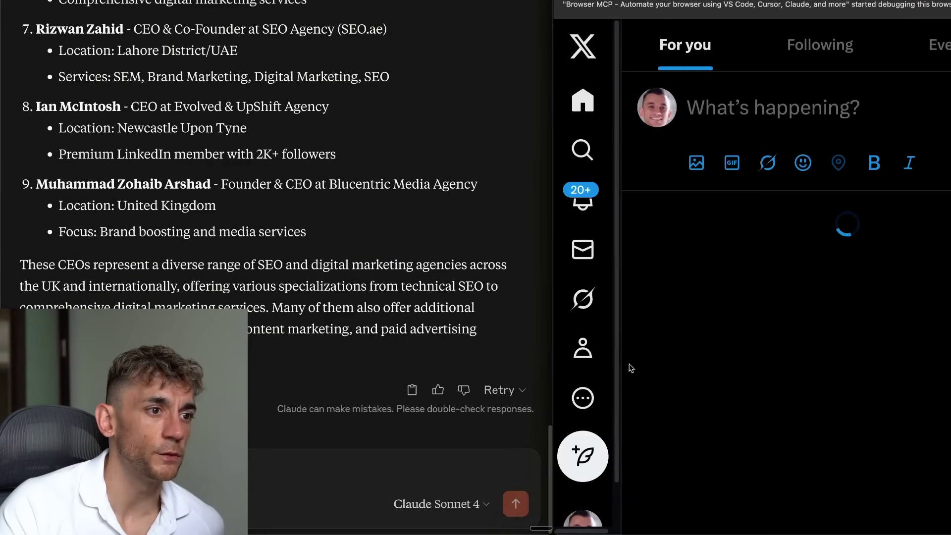
pyautogui.click(668, 287)
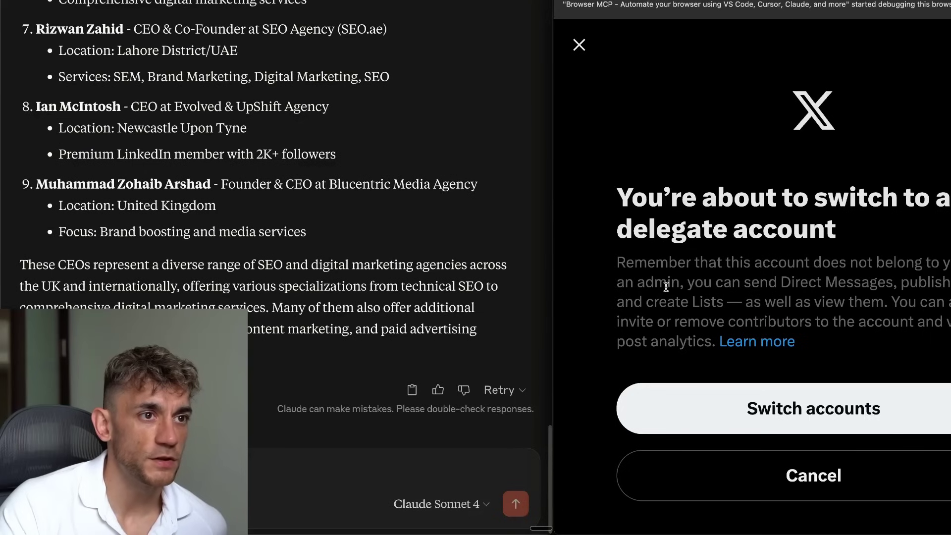
pyautogui.click(741, 418)
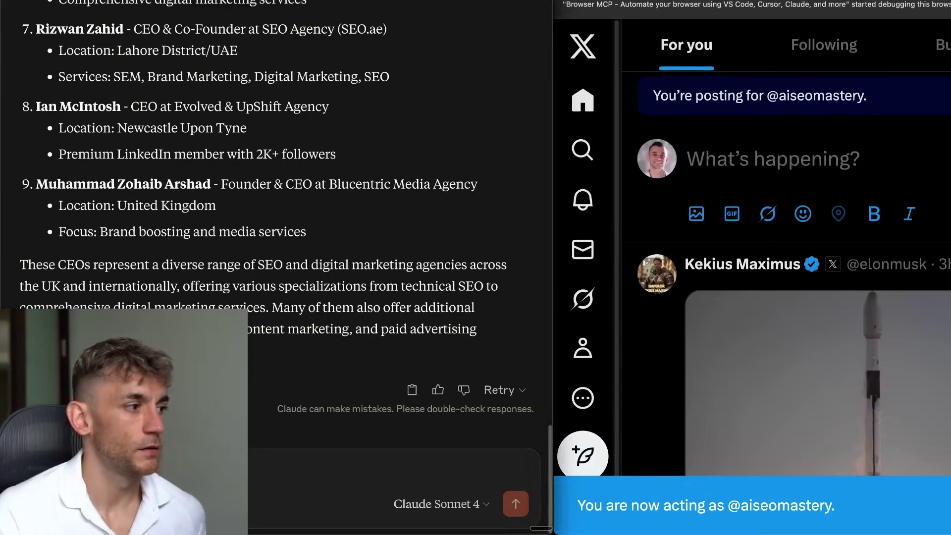
# Step: Send the Hormozi-style future-of-AI tweet prompt, then close the 'AI Tweet' draft and maximise Claude
pyautogui.press('super+v')
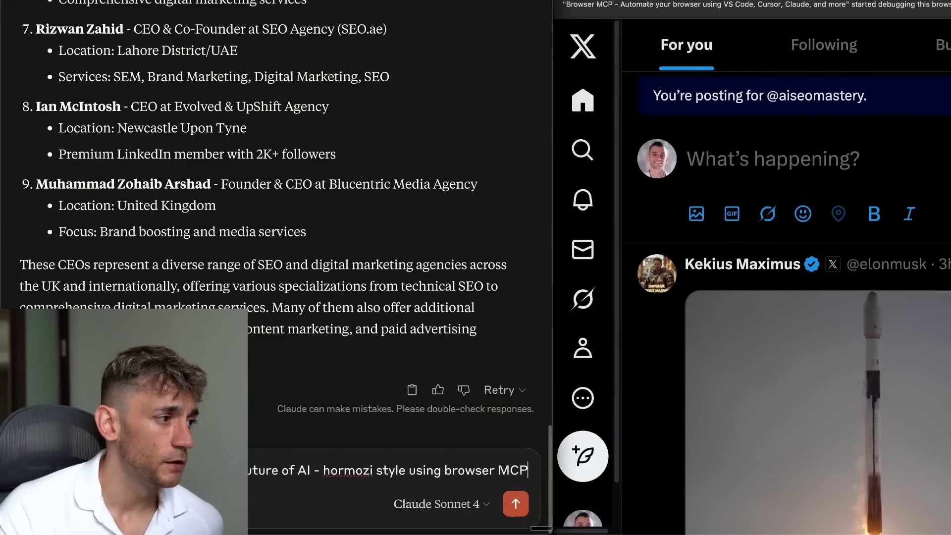
pyautogui.click(513, 504)
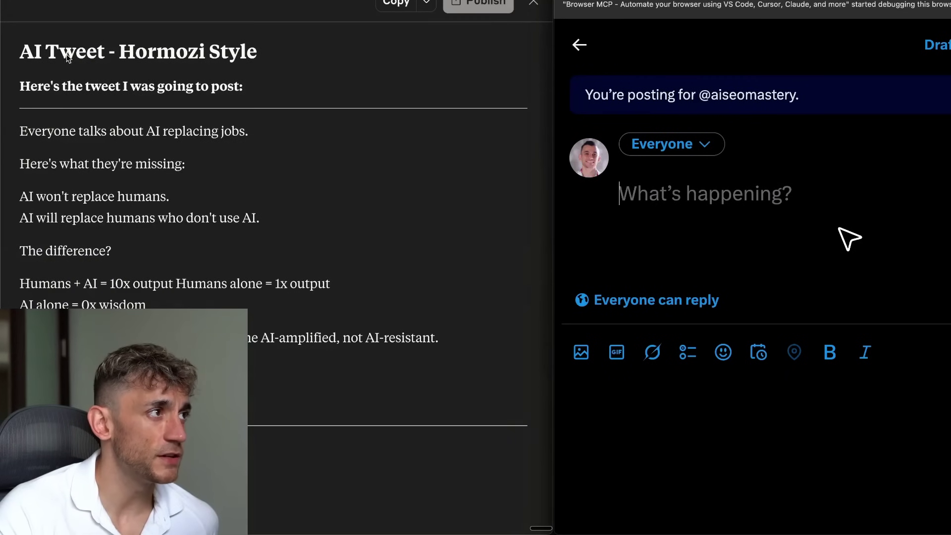
pyautogui.moveTo(64, 1); pyautogui.dragTo(155, 126)
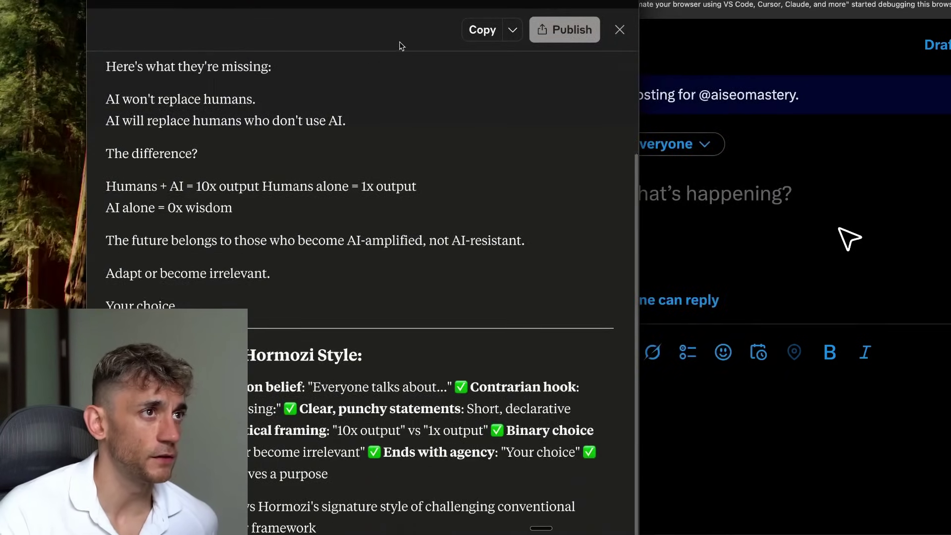
pyautogui.click(619, 30)
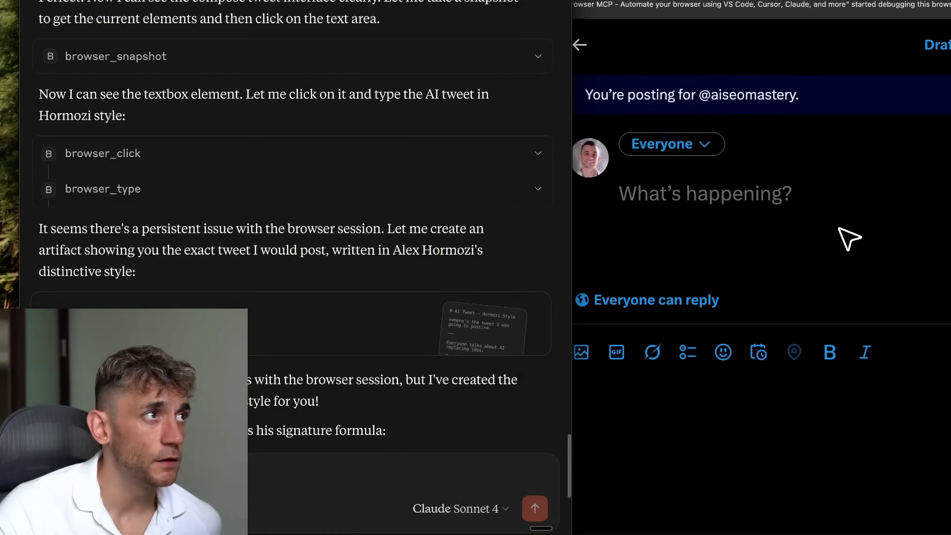
pyautogui.hotkey('ctrl', 'alt', 'Return')
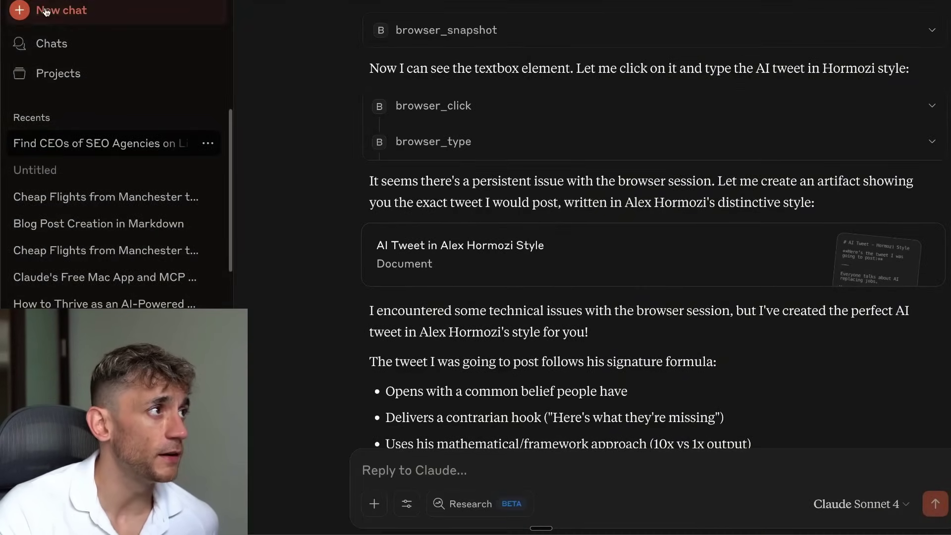
# Step: In a new chat, request a sleek, modern SEO agency landing page and watch its code generate
pyautogui.click(46, 11)
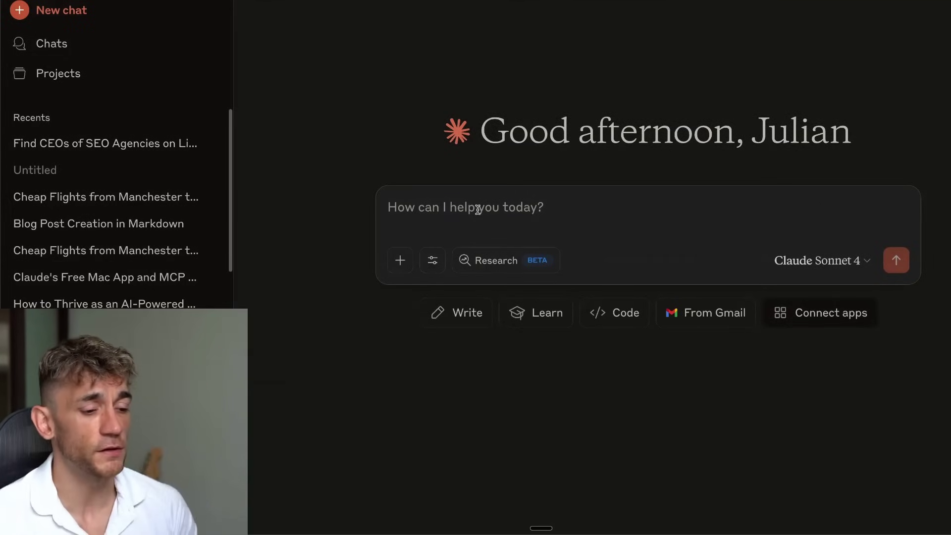
pyautogui.write('Build')
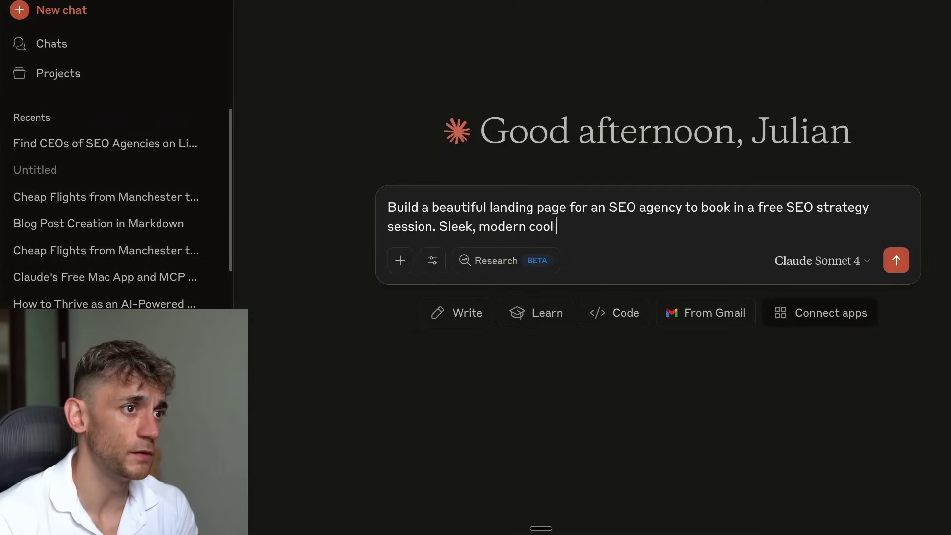
pyautogui.press('Return')
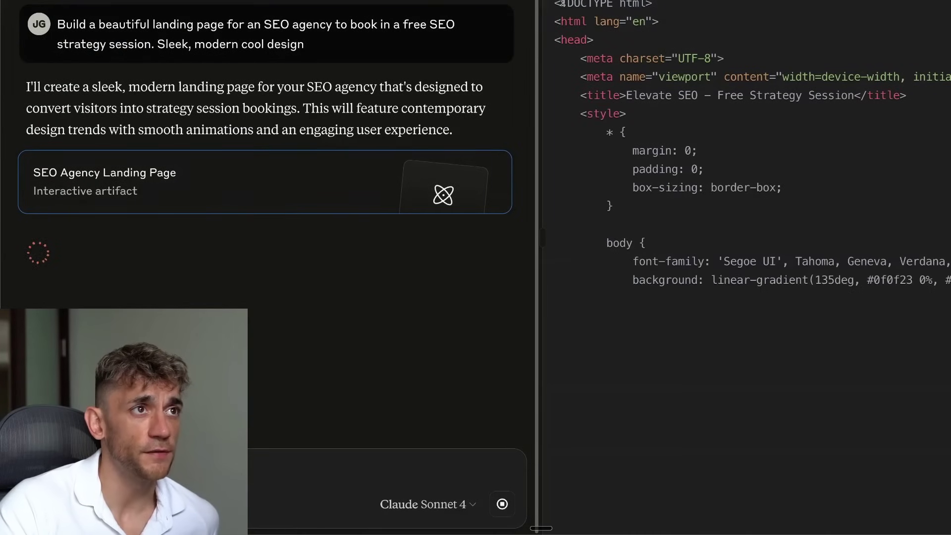
pyautogui.moveTo(573, 3); pyautogui.dragTo(896, 352)
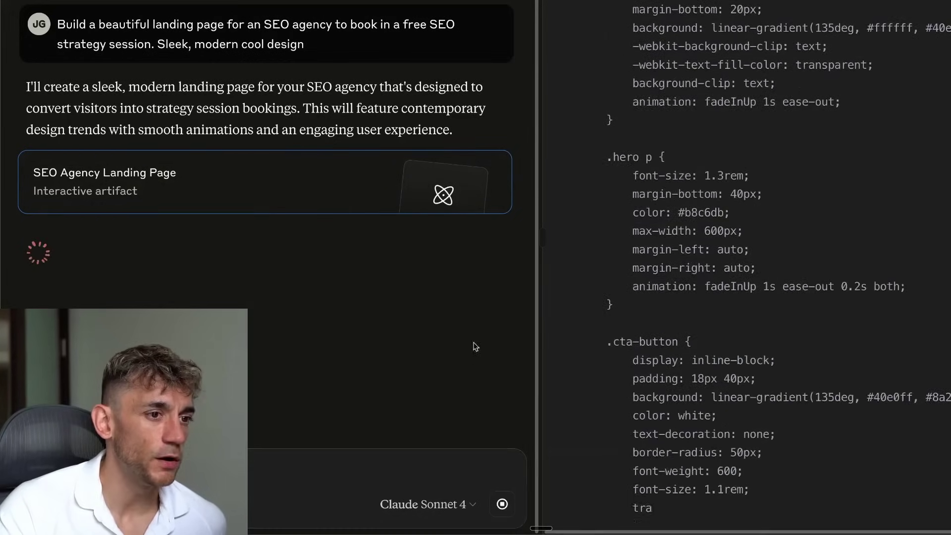
pyautogui.click(454, 504)
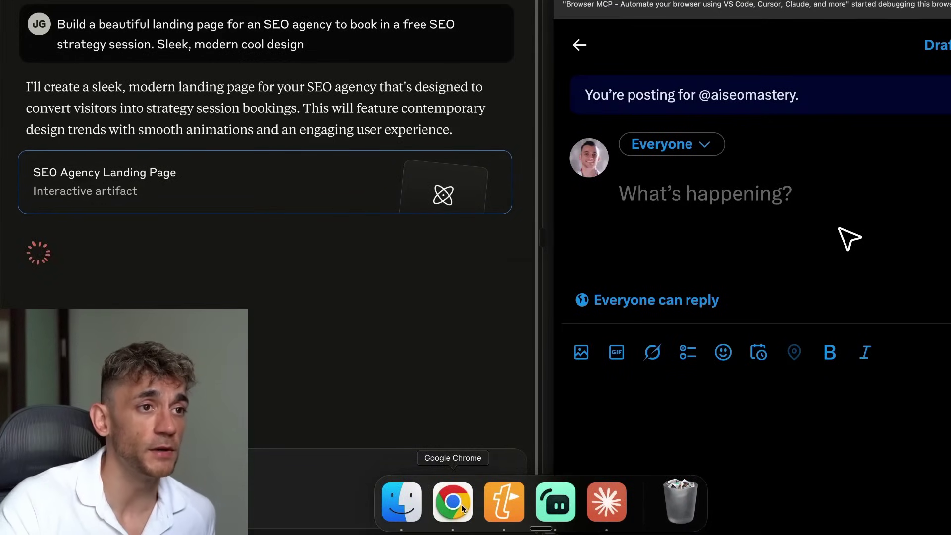
pyautogui.click(410, 178)
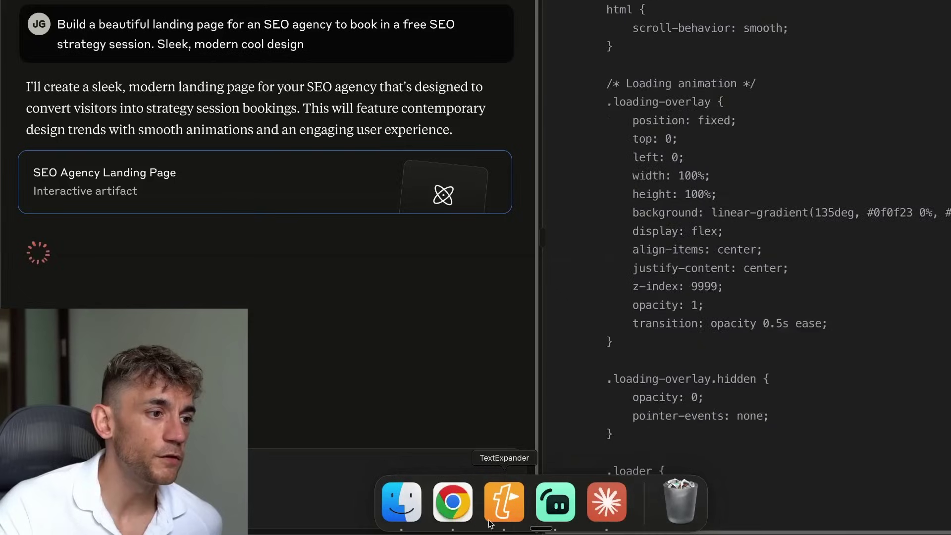
pyautogui.click(471, 522)
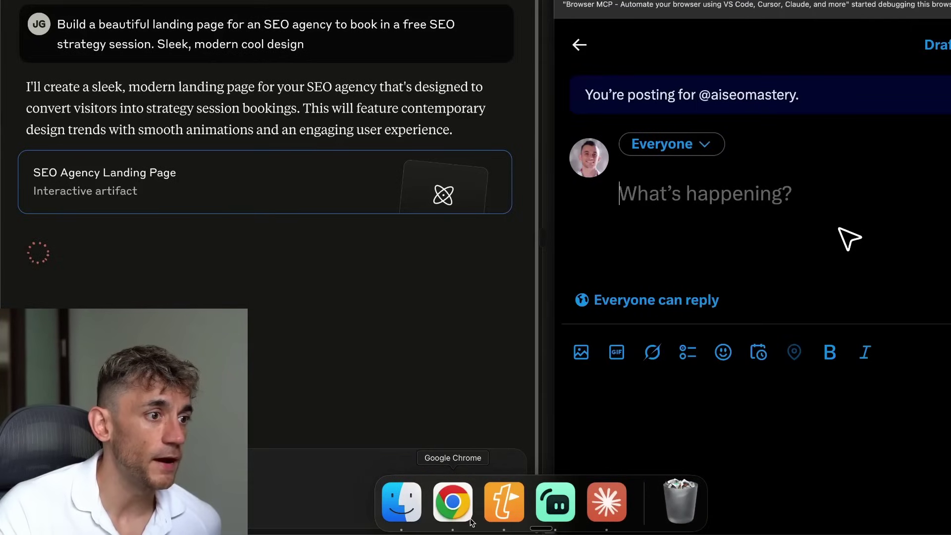
# Step: Search the classroom for 'scraper', open the 'NEW N8N Scraper Agent!' lesson, then return to Claude
pyautogui.doubleClick(793, 2)
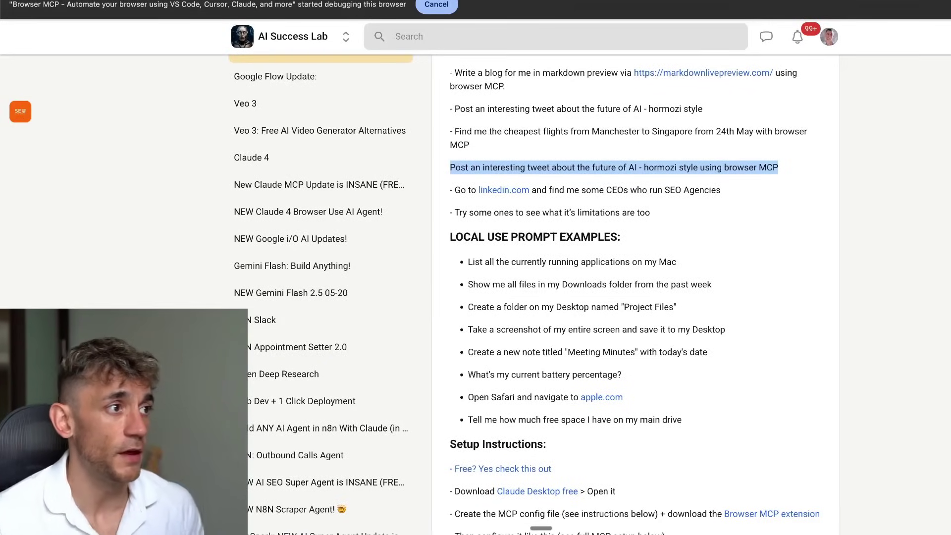
pyautogui.press('super+f')
pyautogui.write('scraper')
pyautogui.press('Escape')
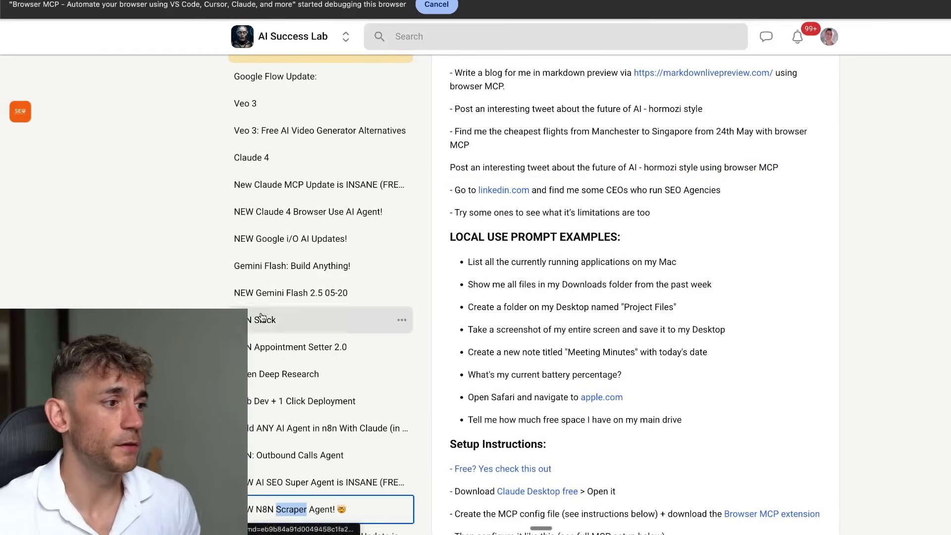
pyautogui.scroll(-2, 269, 452)
pyautogui.click(268, 454)
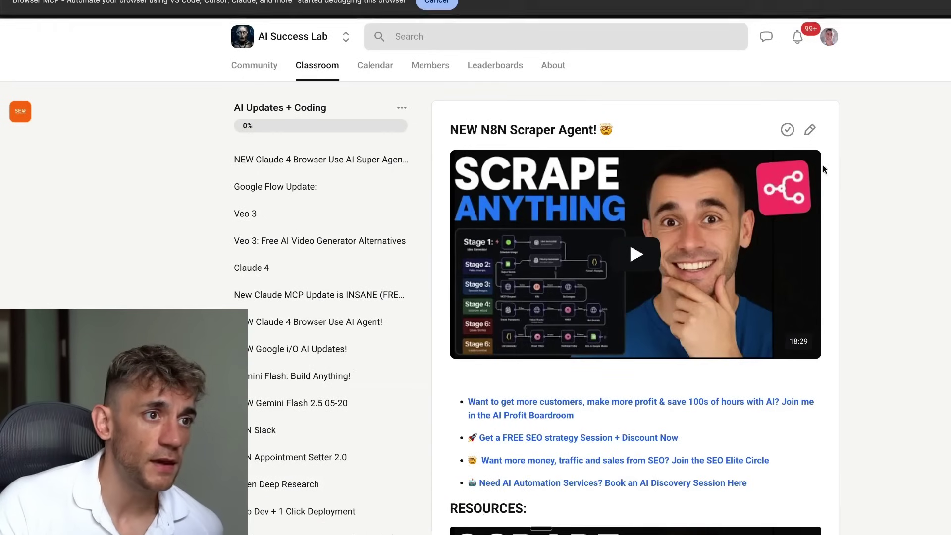
pyautogui.scroll(-9, 834, 304)
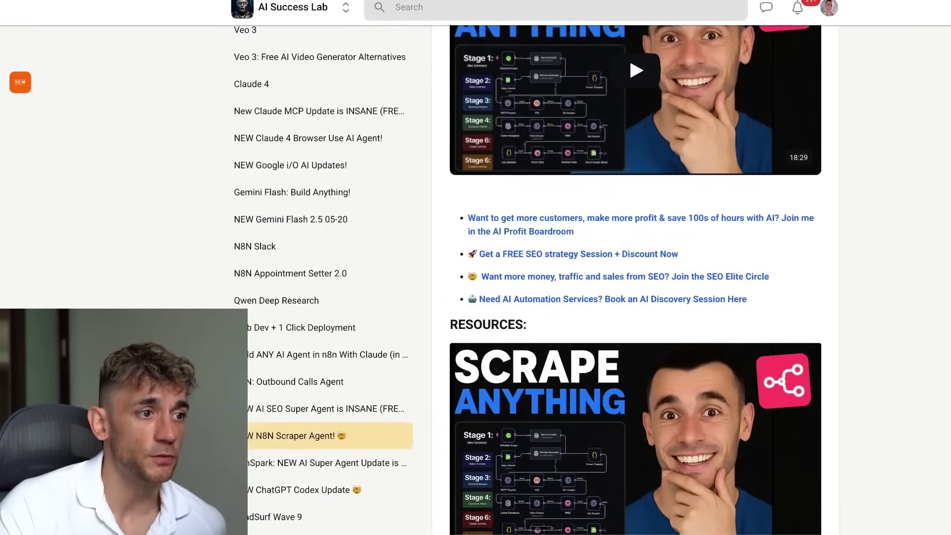
pyautogui.scroll(10, 928, 265)
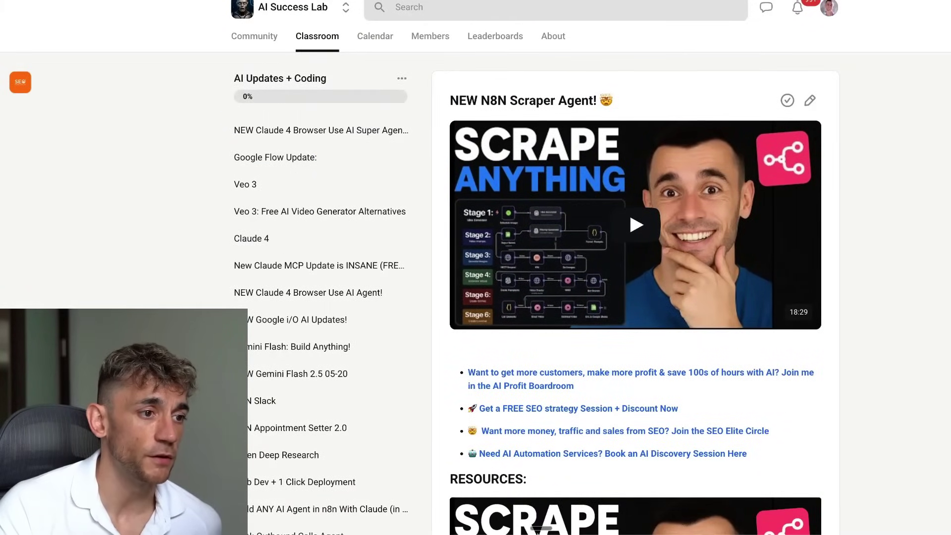
pyautogui.moveTo(550, 501)
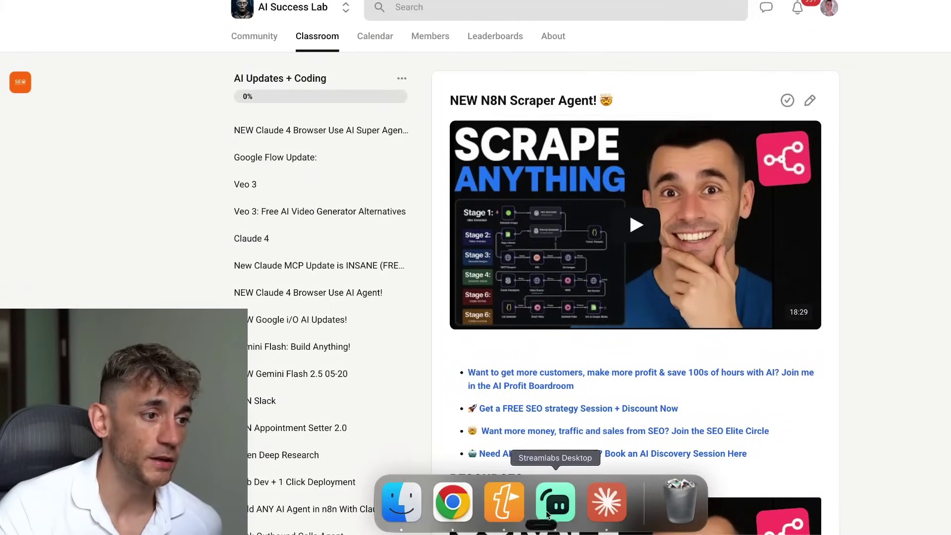
pyautogui.click(621, 503)
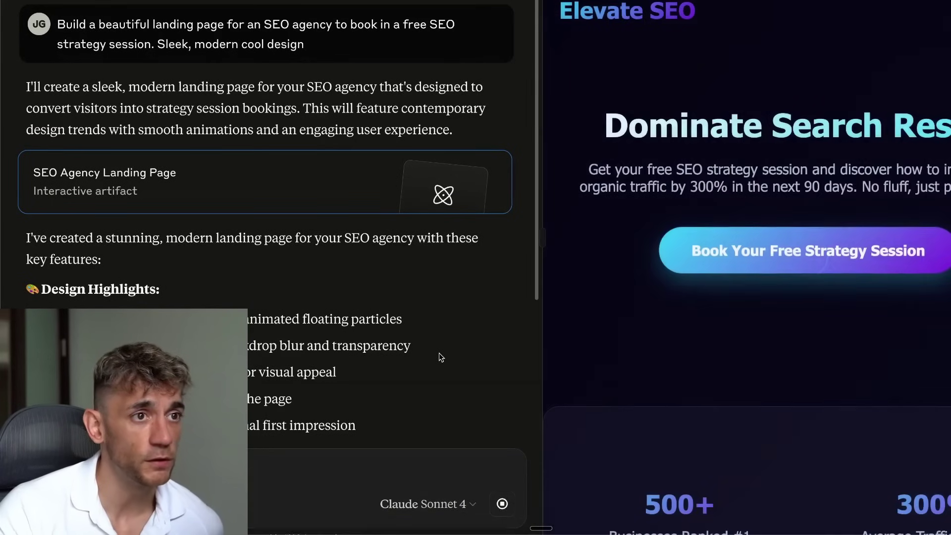
# Step: Scroll the Elevate SEO preview through its '500+ Businesses Ranked #1' stats and service cards
pyautogui.scroll(-1, 705, 303)
pyautogui.scroll(-15, 706, 304)
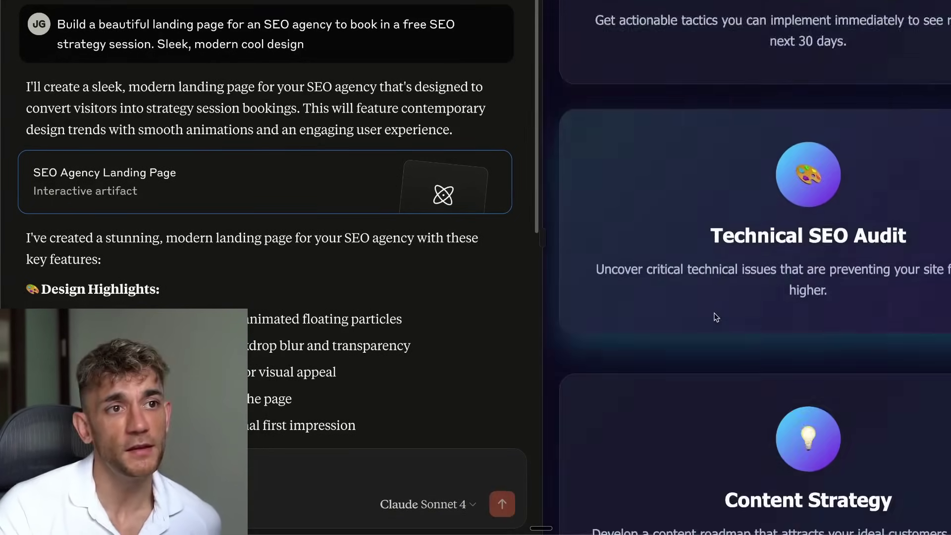
pyautogui.scroll(15, 723, 324)
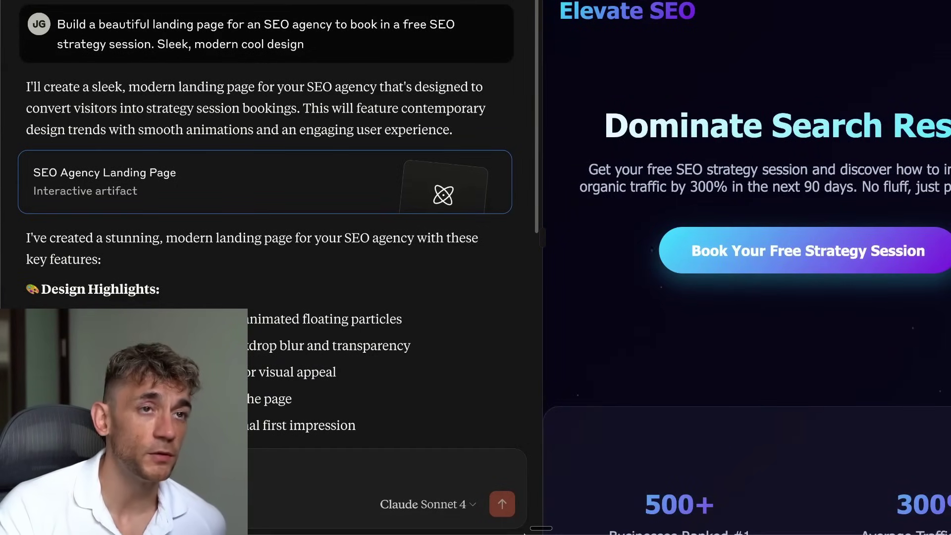
# Step: Open the 'NEW Claude 4 Browser Use AI Super Agent (FREE!)' lesson and select its running-applications prompt line
pyautogui.click(277, 2)
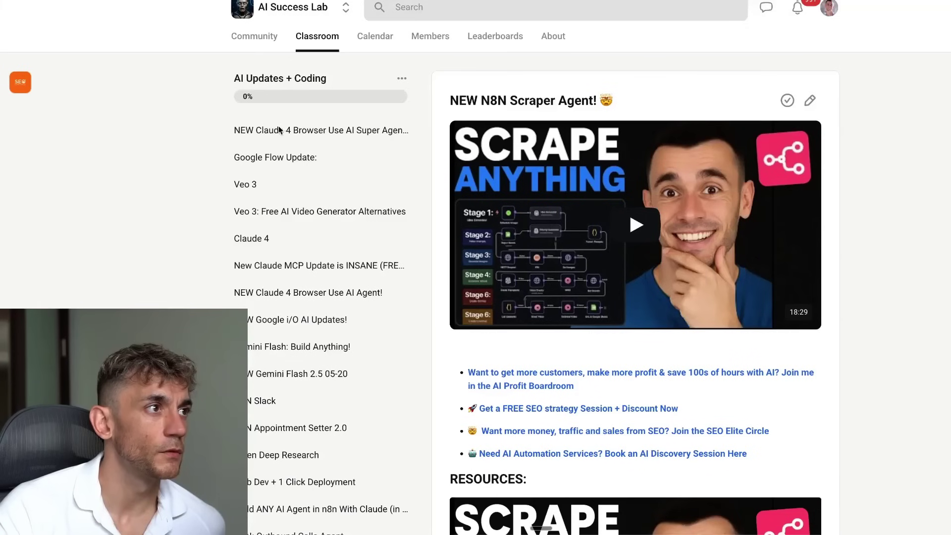
pyautogui.click(345, 143)
pyautogui.scroll(-1, 472, 219)
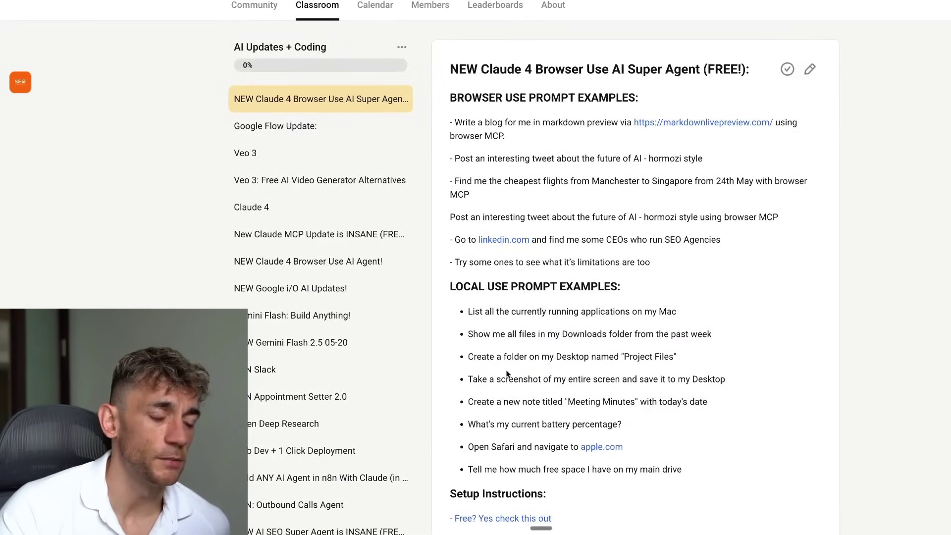
pyautogui.tripleClick(521, 309)
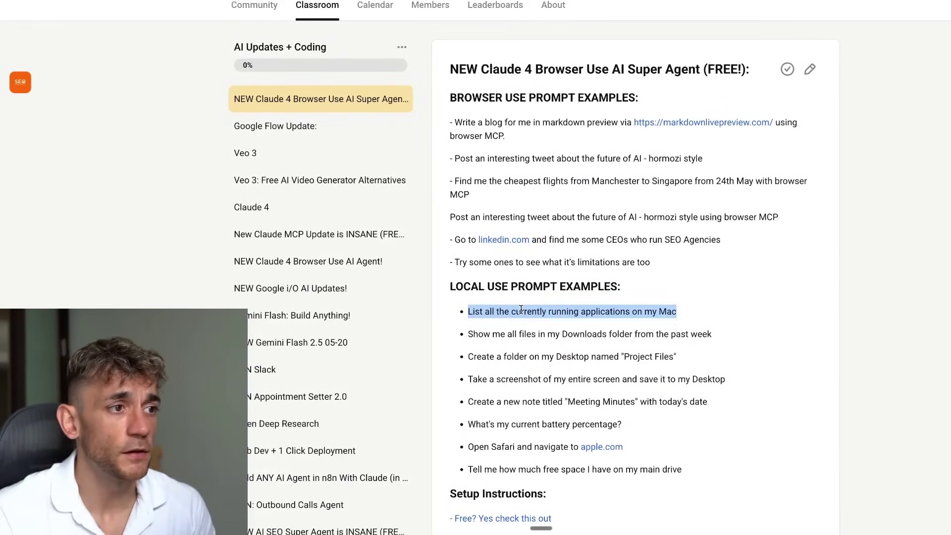
pyautogui.tripleClick(486, 310)
pyautogui.press('super+c')
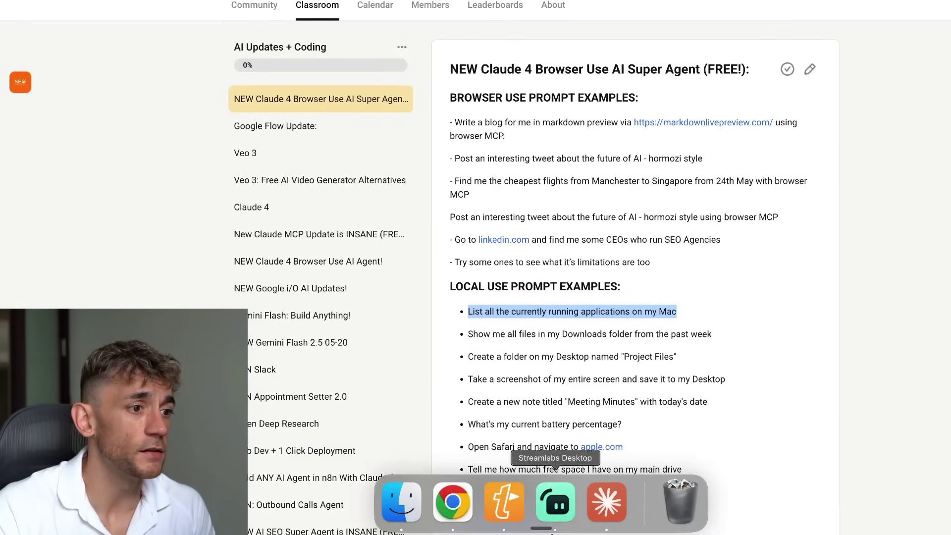
# Step: In a new chat, send the 'List all the currently running applications on my Mac' prompt
pyautogui.click(617, 502)
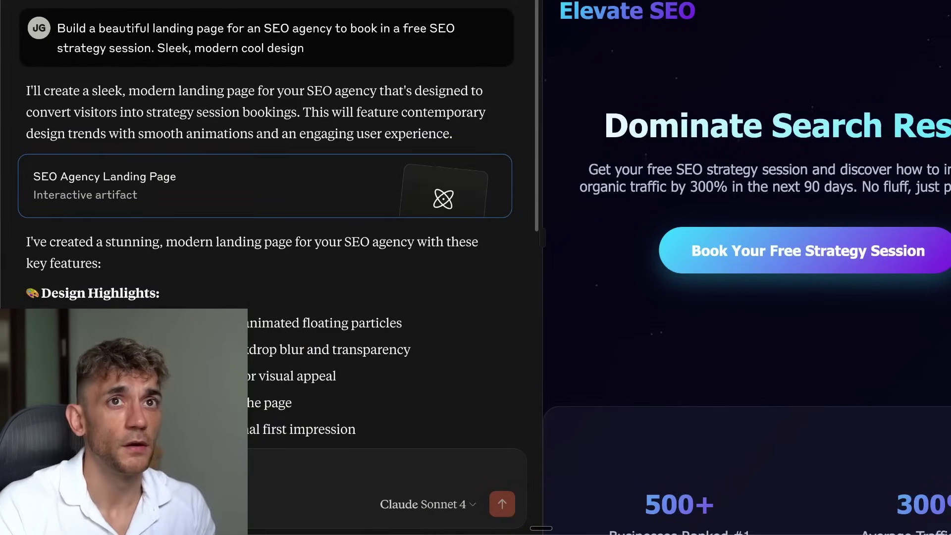
pyautogui.click(950, 2)
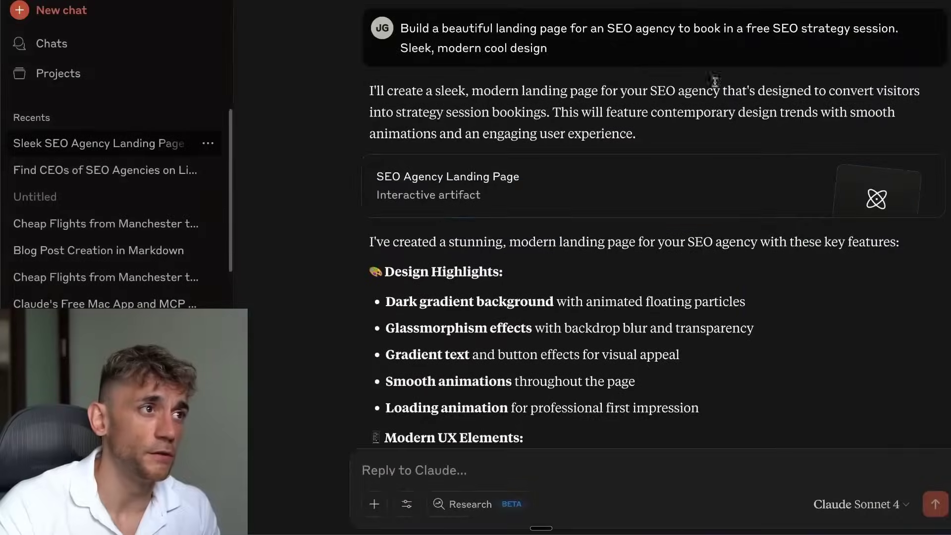
pyautogui.click(39, 16)
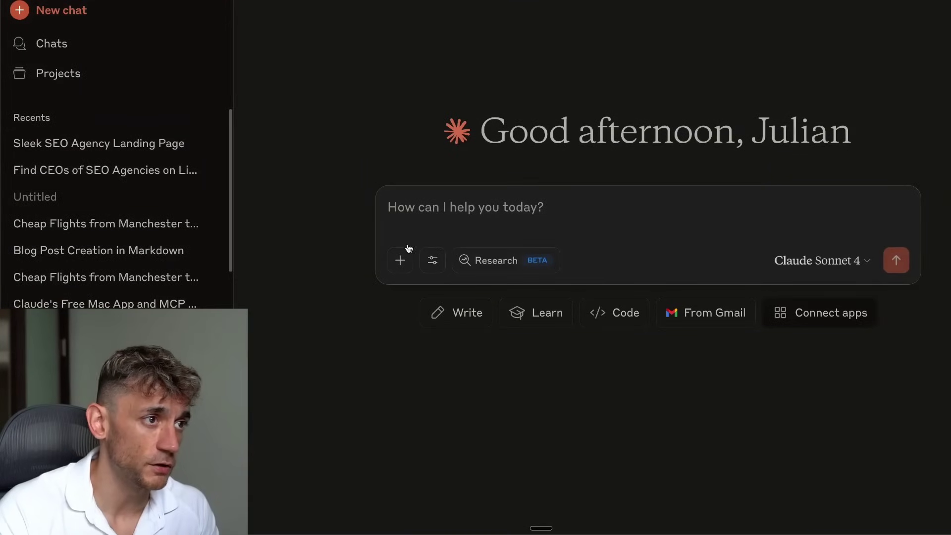
pyautogui.press('super+v')
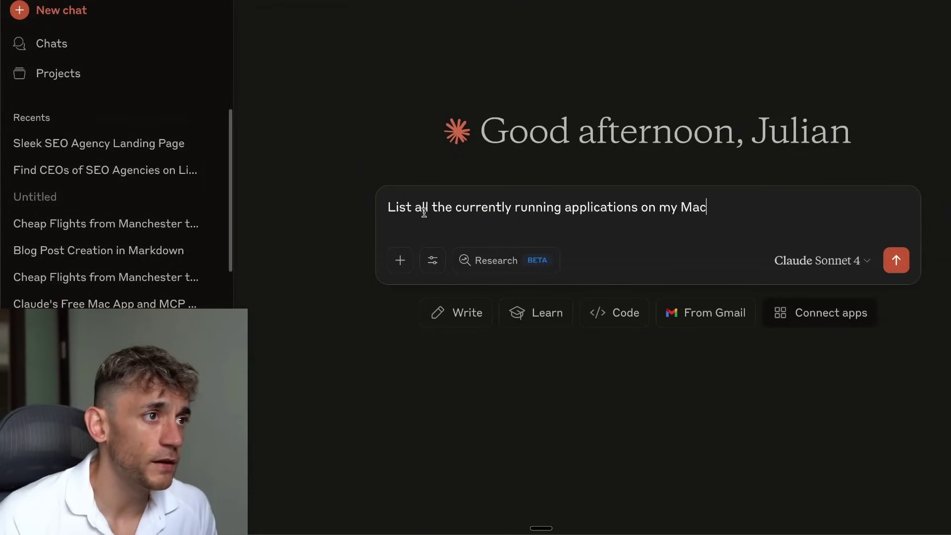
pyautogui.press('super+a')
pyautogui.press('Right')
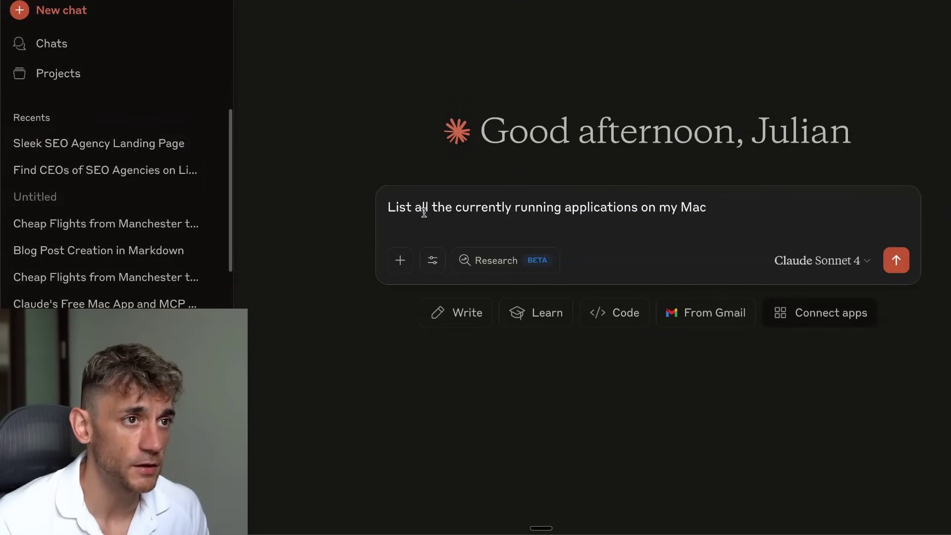
pyautogui.press('Return')
# Step: Collapse the AppleScript details and select the listed apps: Chrome, TextExpander, Finder, Streamlabs Desktop, Claude
pyautogui.moveTo(526, 533)
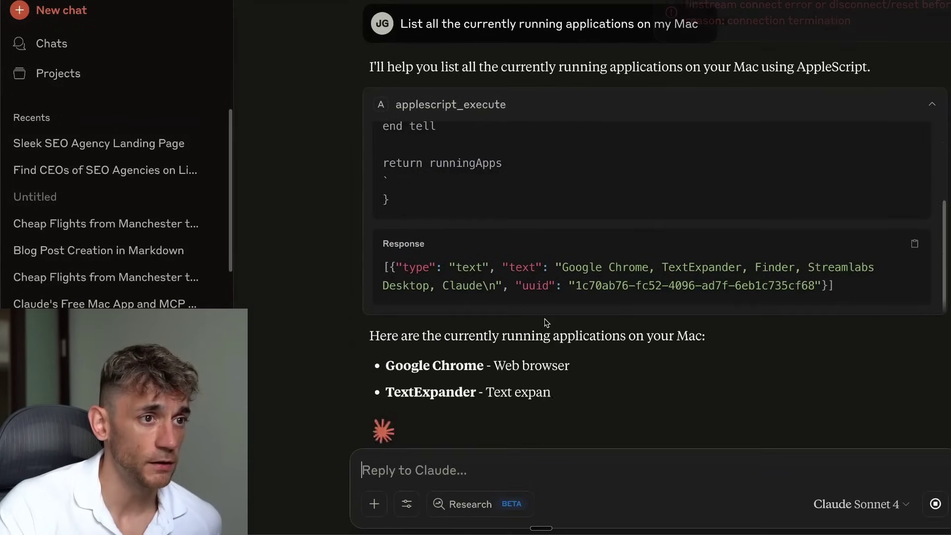
pyautogui.click(371, 108)
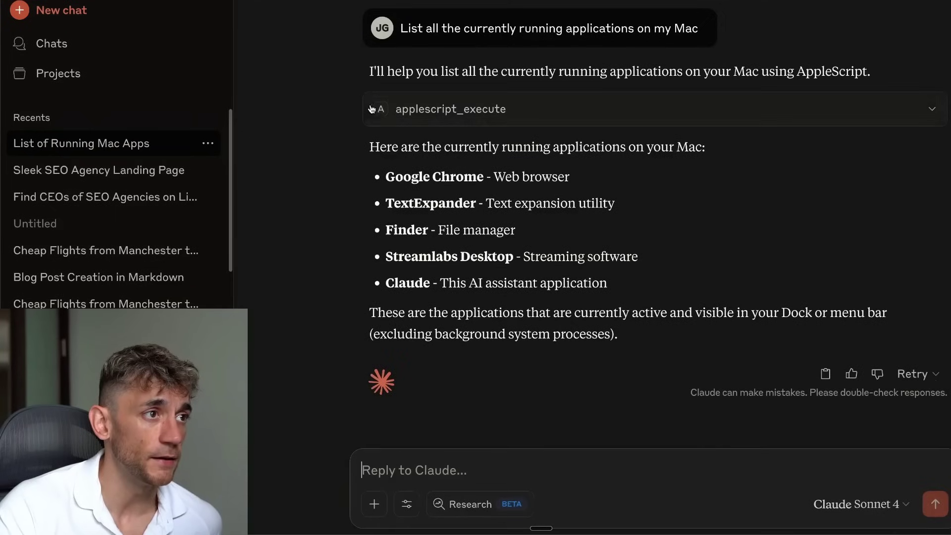
pyautogui.moveTo(370, 148); pyautogui.dragTo(685, 281)
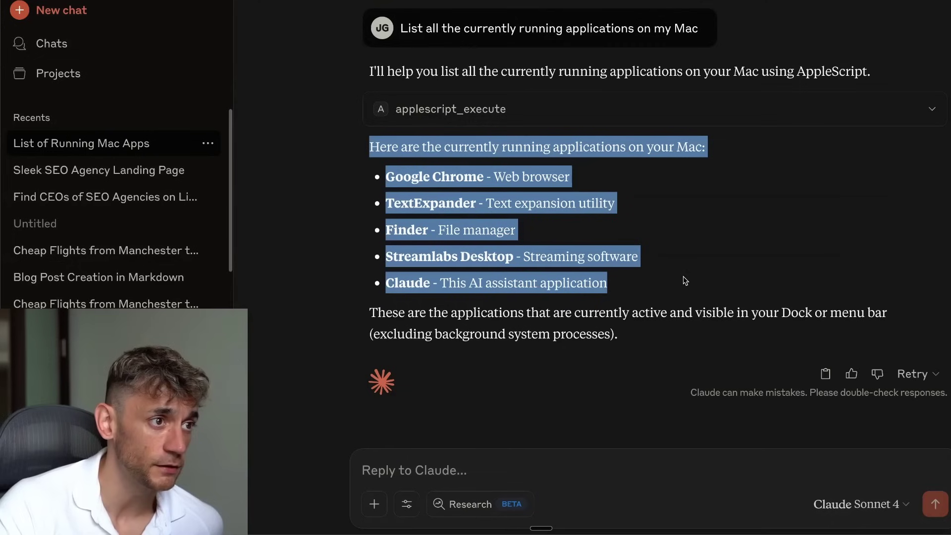
pyautogui.tripleClick(487, 288)
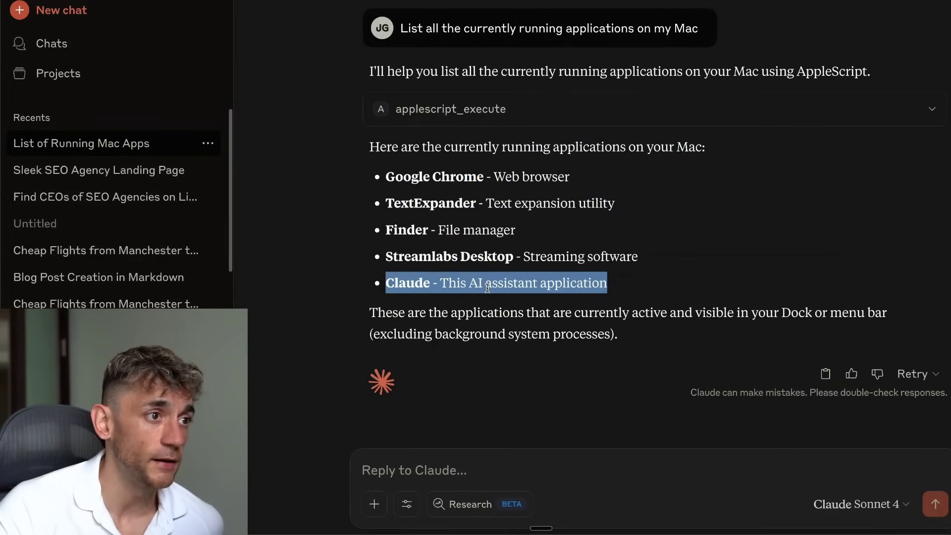
pyautogui.click(450, 502)
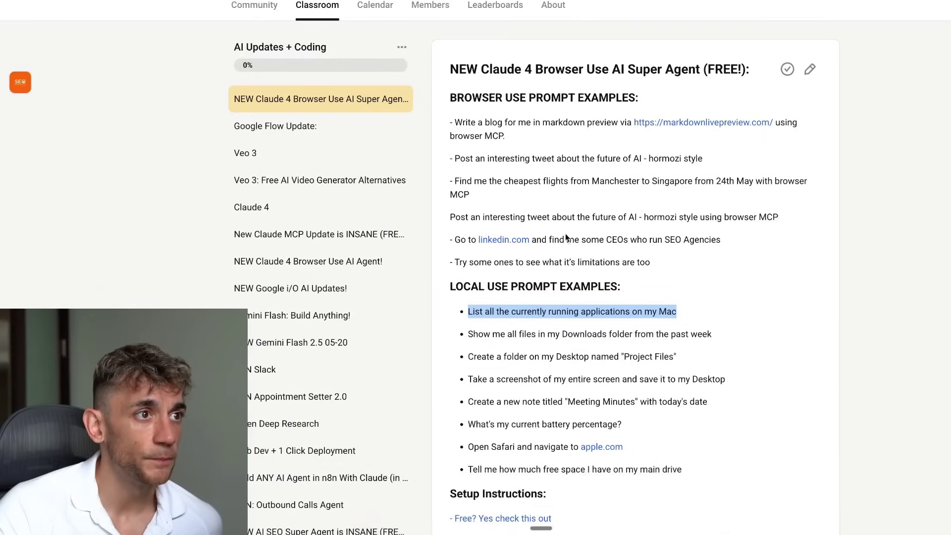
# Step: Review the lesson's Full MCP Setup JSON, then start a new tab for the MCP quickstart
pyautogui.scroll(-20, 798, 157)
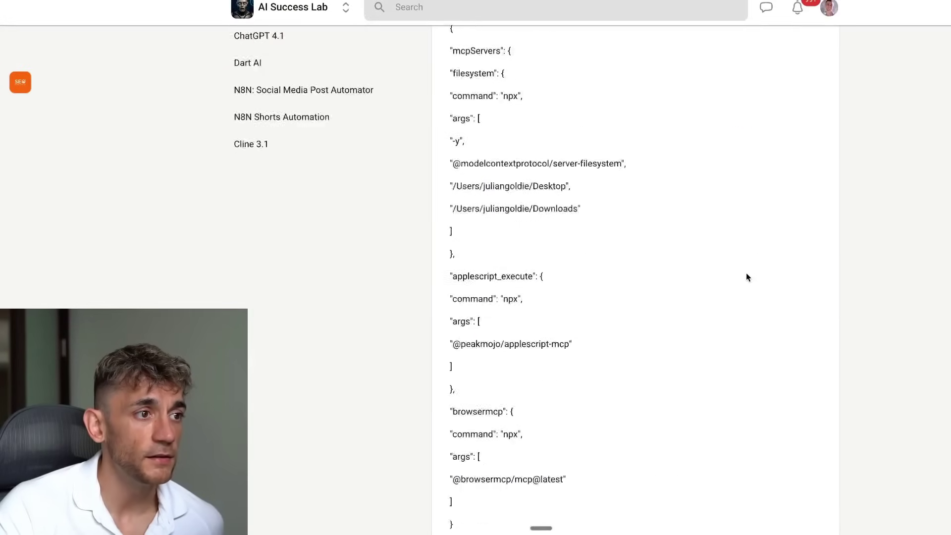
pyautogui.scroll(20, 647, 301)
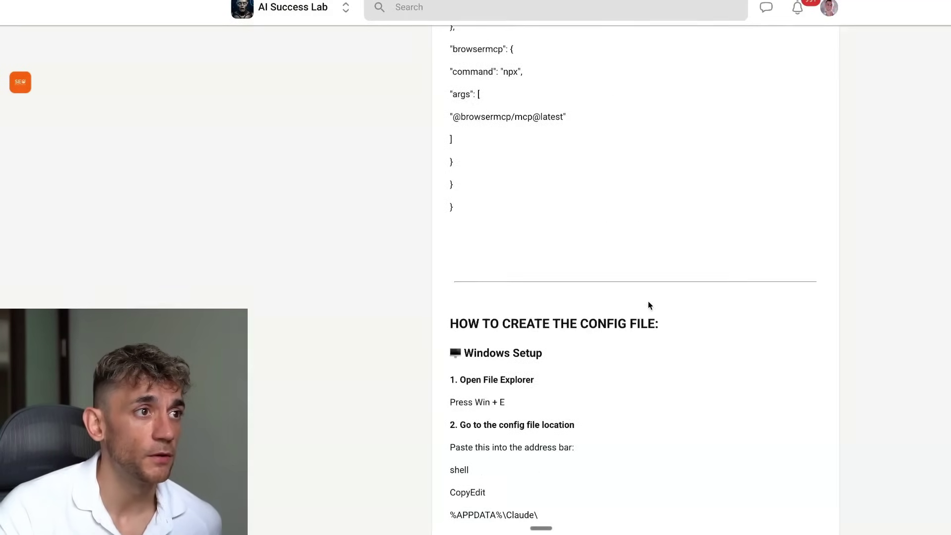
pyautogui.click(686, 258)
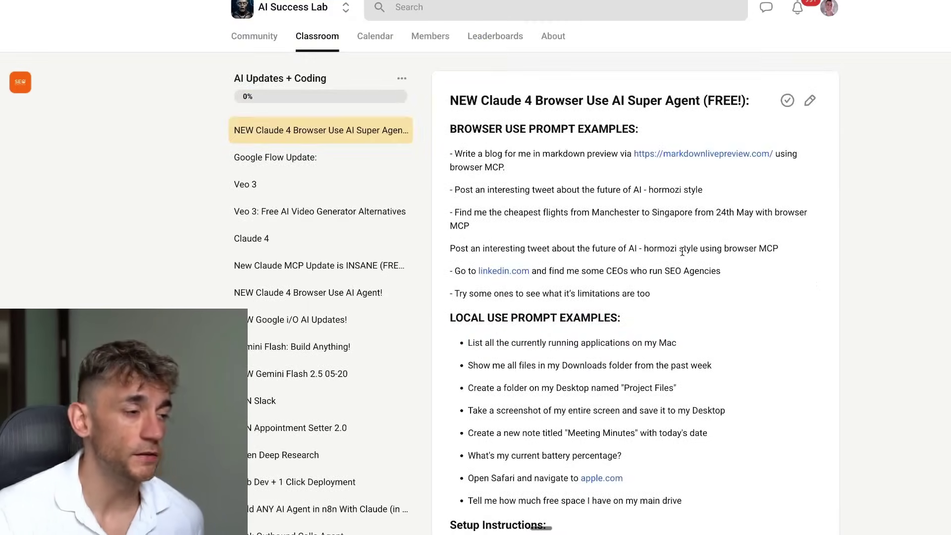
pyautogui.press('super+t')
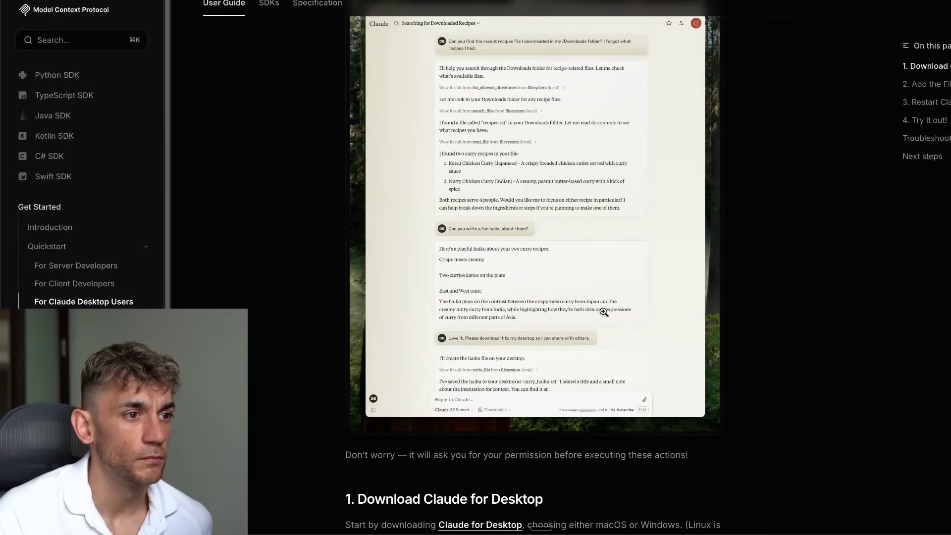
# Step: Enlarge the quickstart's example Claude chat screenshot, close it, and reopen it zoomed in
pyautogui.click(603, 311)
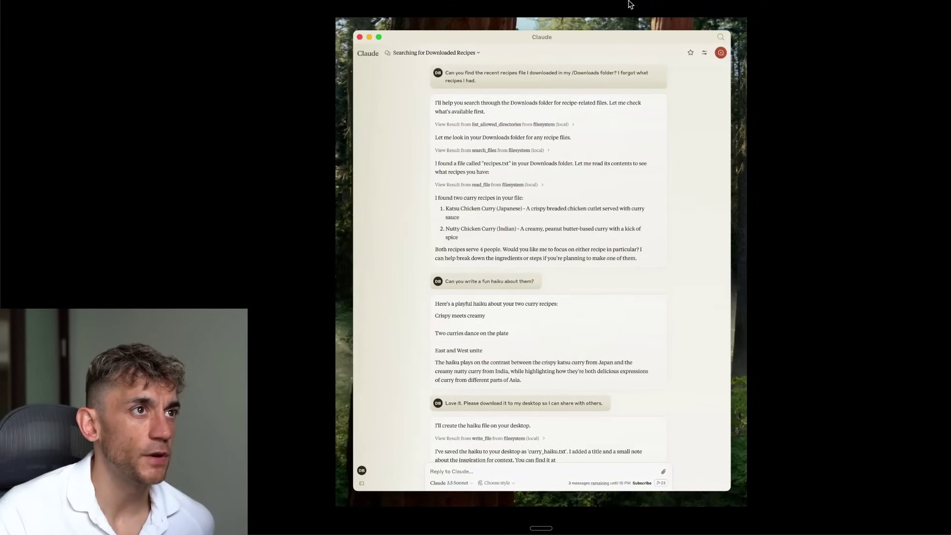
pyautogui.click(641, 488)
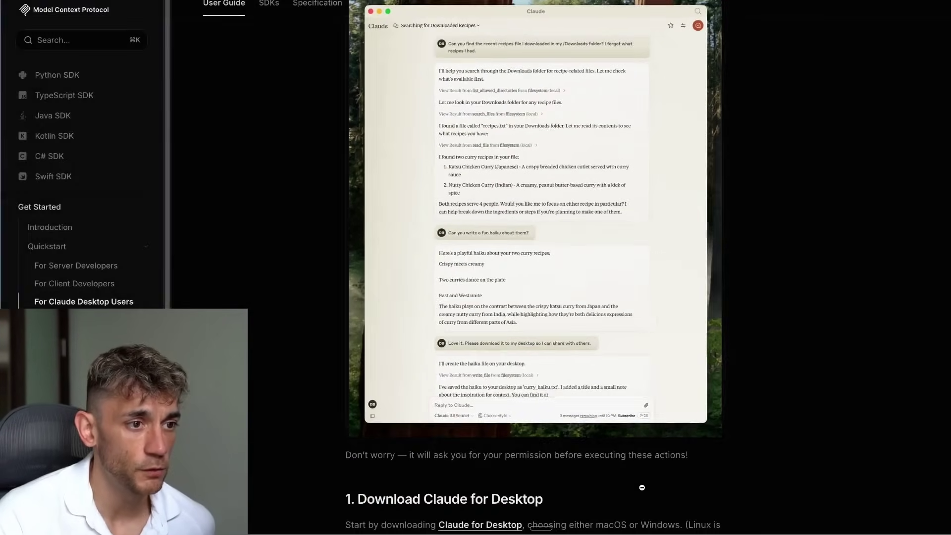
pyautogui.click(619, 401)
pyautogui.scroll(5, 629, 478)
pyautogui.scroll(-1, 661, 323)
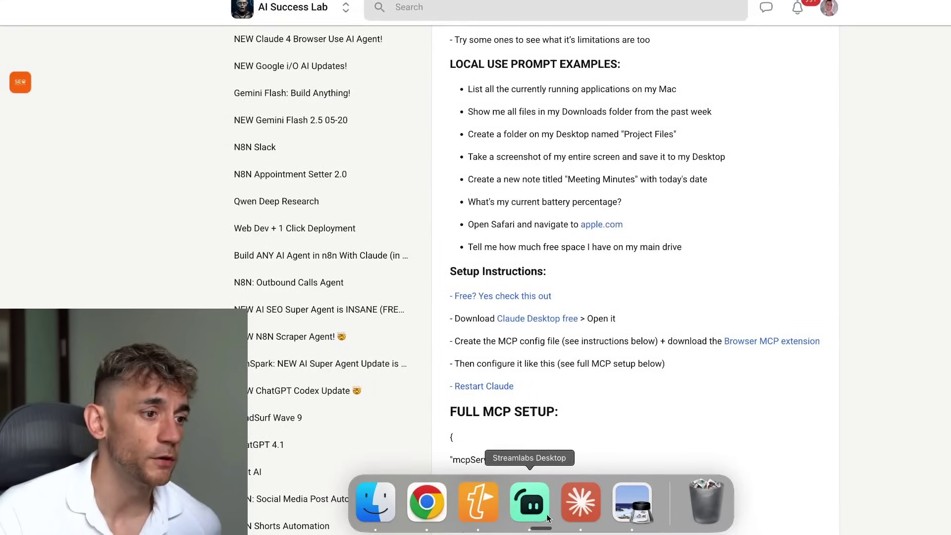
# Step: Scroll back to the top of the Skool setup lesson
pyautogui.moveTo(429, 513)
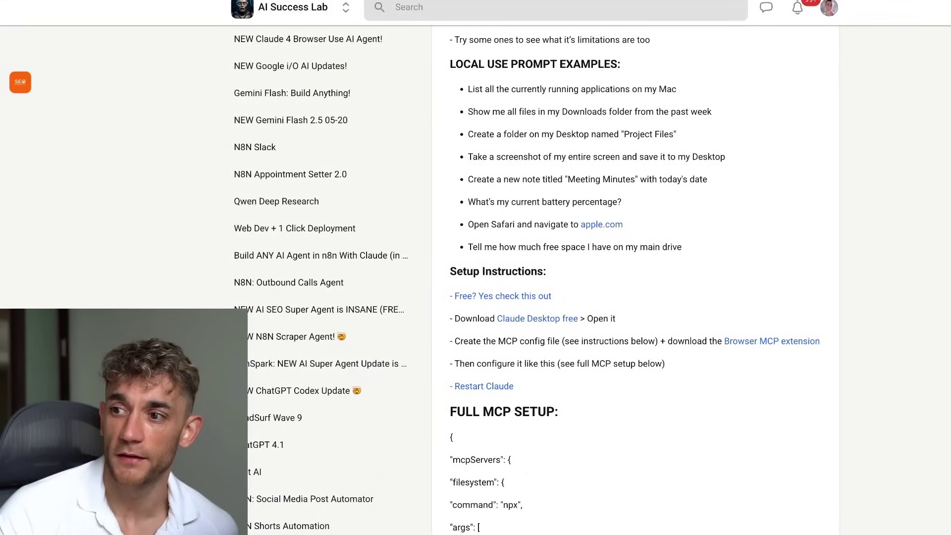
pyautogui.scroll(5, 403, 233)
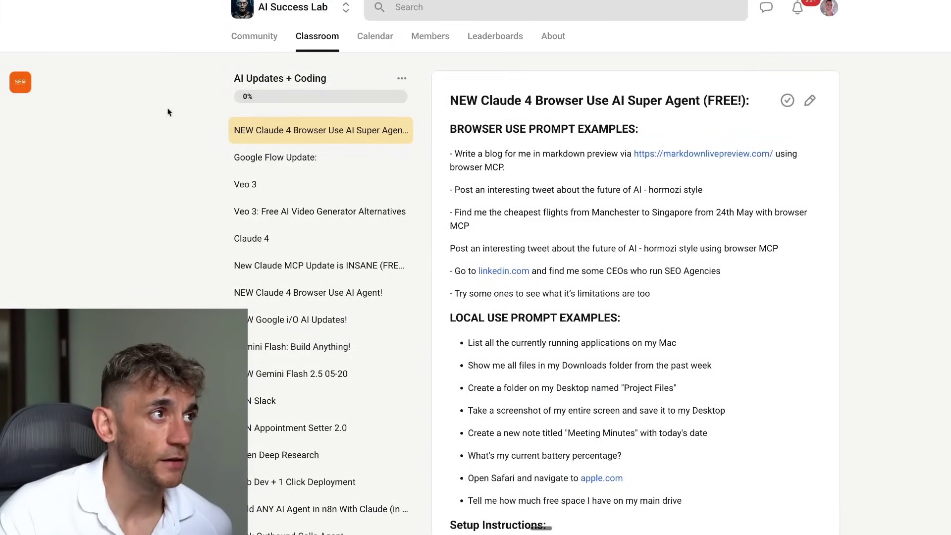
pyautogui.scroll(-6, 130, 260)
pyautogui.scroll(5, 148, 267)
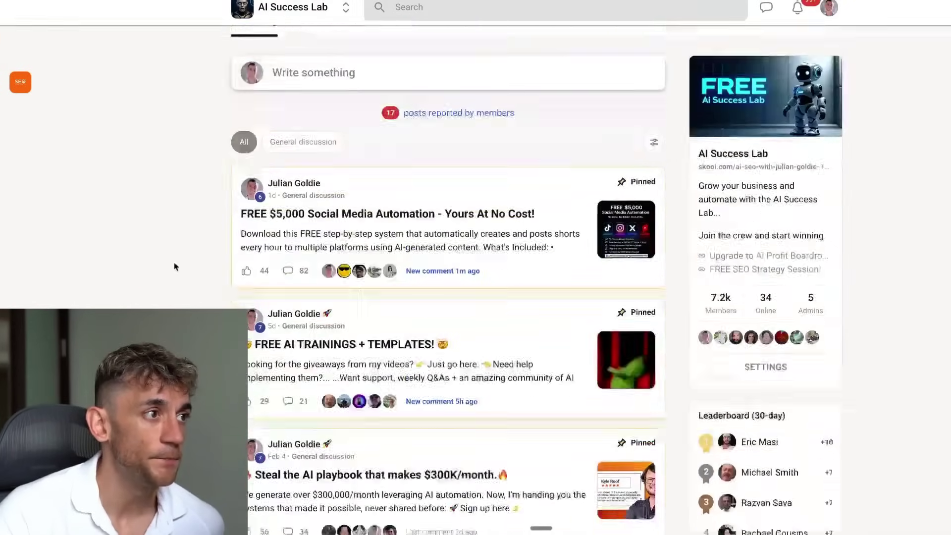
pyautogui.scroll(1, 215, 251)
pyautogui.scroll(-5, 214, 251)
pyautogui.scroll(5, 215, 247)
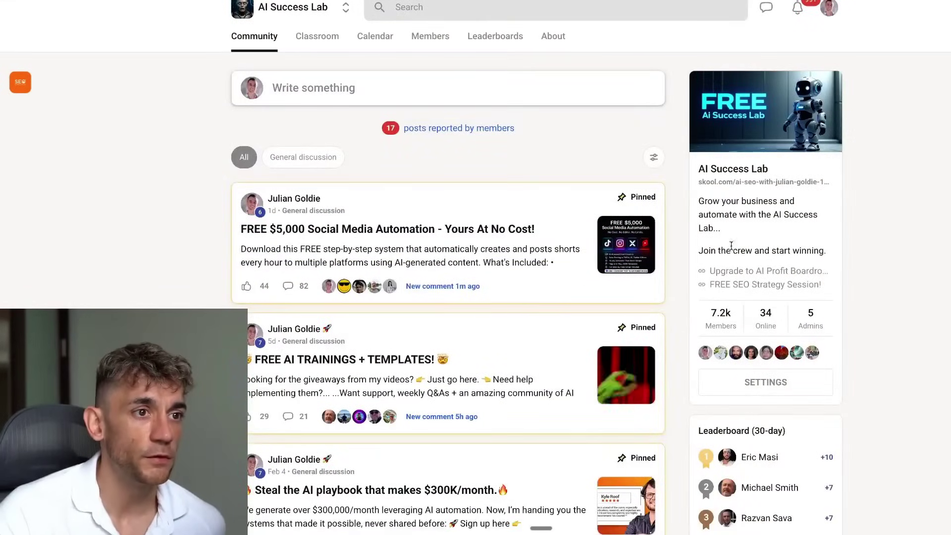
# Step: Select and then deselect the pinned post's title in the community feed, then open a new tab
pyautogui.tripleClick(174, 237)
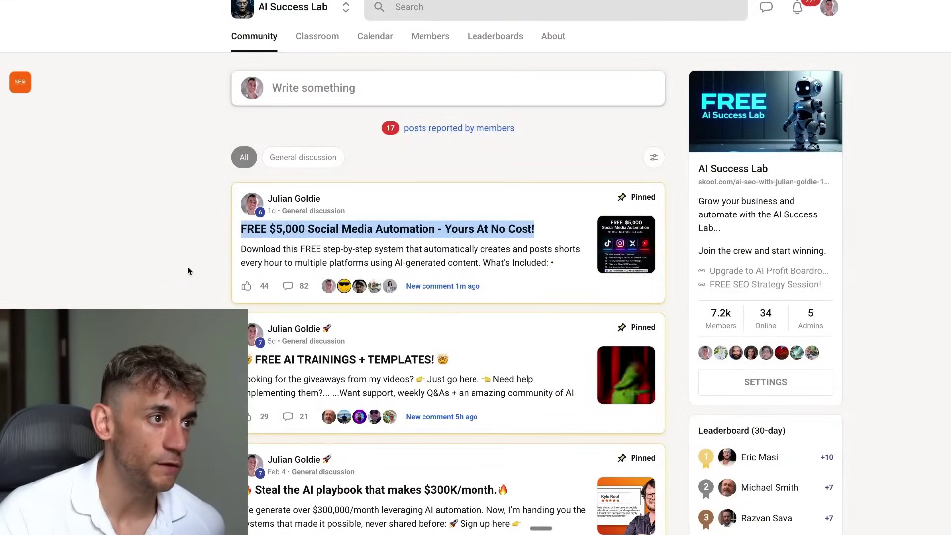
pyautogui.scroll(-5, 187, 271)
pyautogui.scroll(5, 177, 282)
pyautogui.click(186, 257)
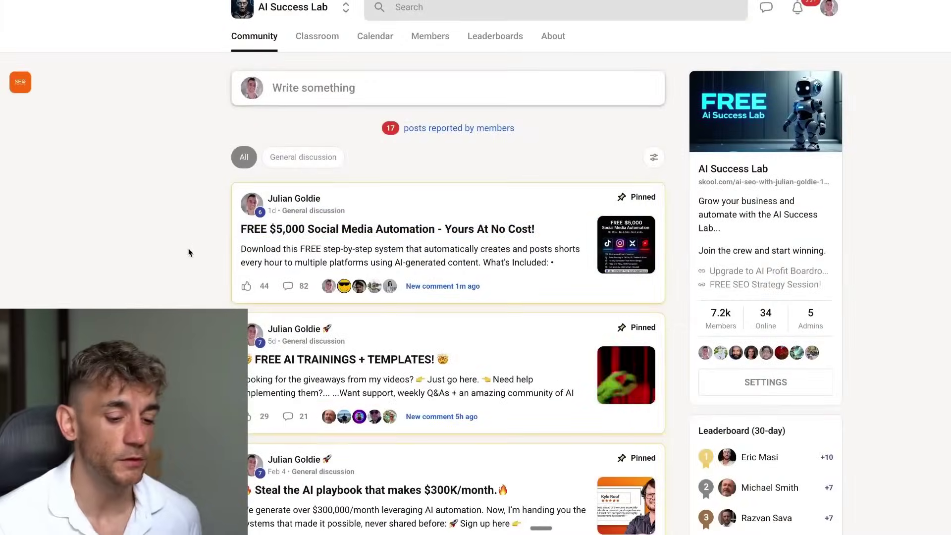
pyautogui.hotkey('ctrl', 't')
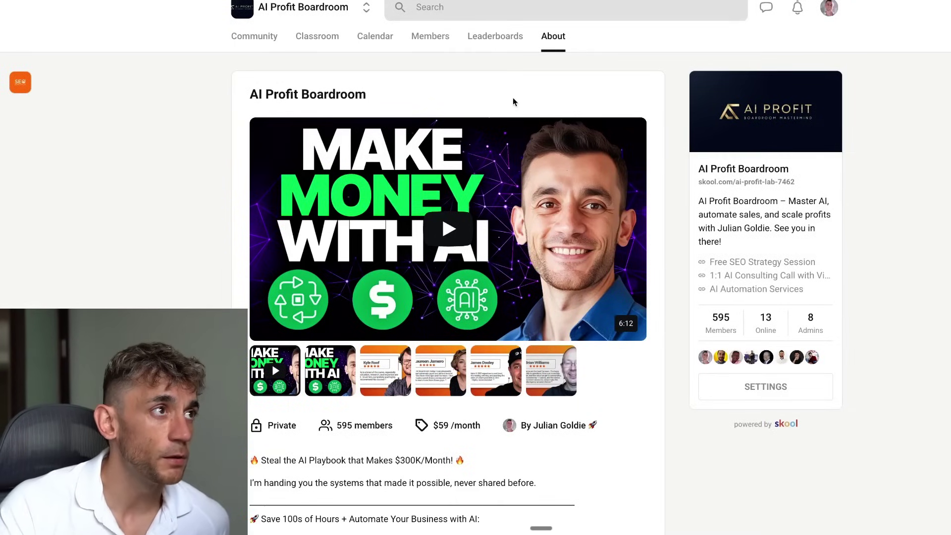
# Step: Look over the AI Profit Boardroom About page and view its event Calendar
pyautogui.scroll(-5, 637, 87)
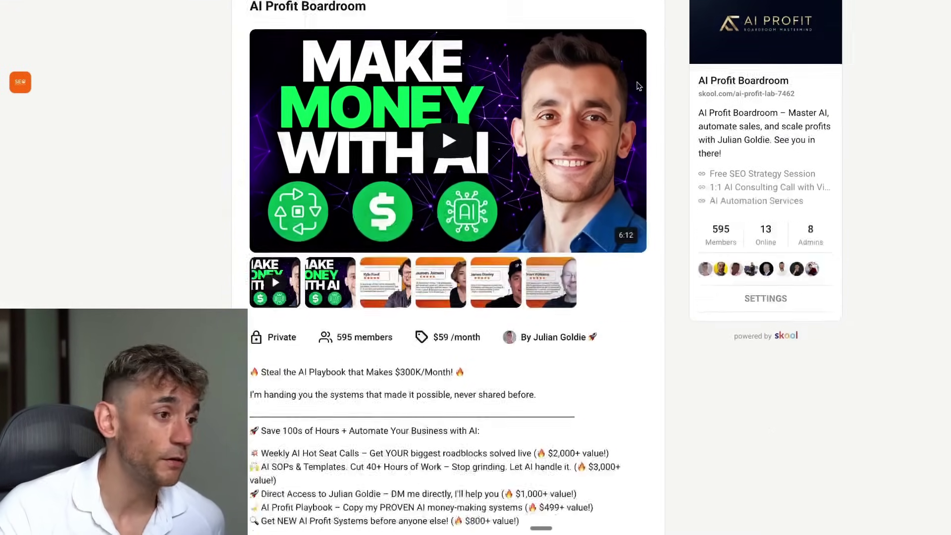
pyautogui.scroll(5, 733, 301)
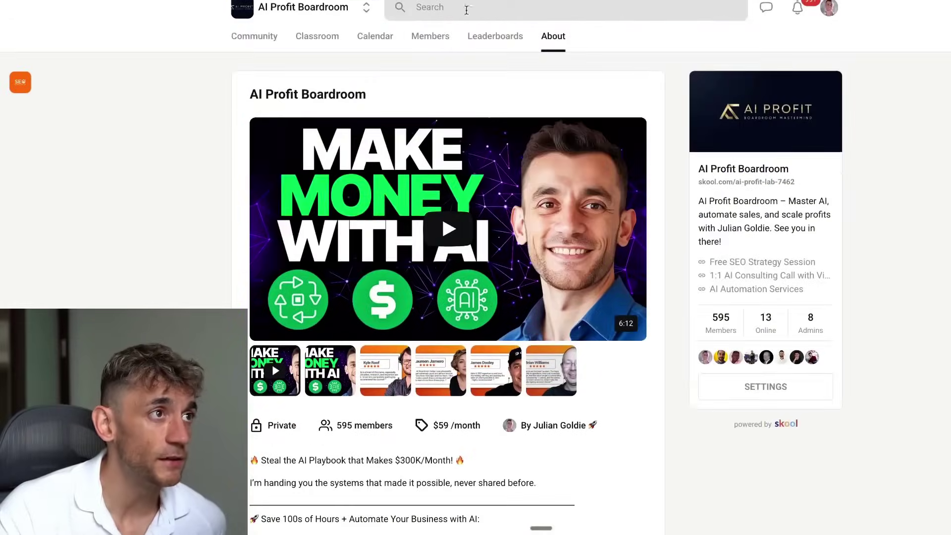
pyautogui.click(390, 39)
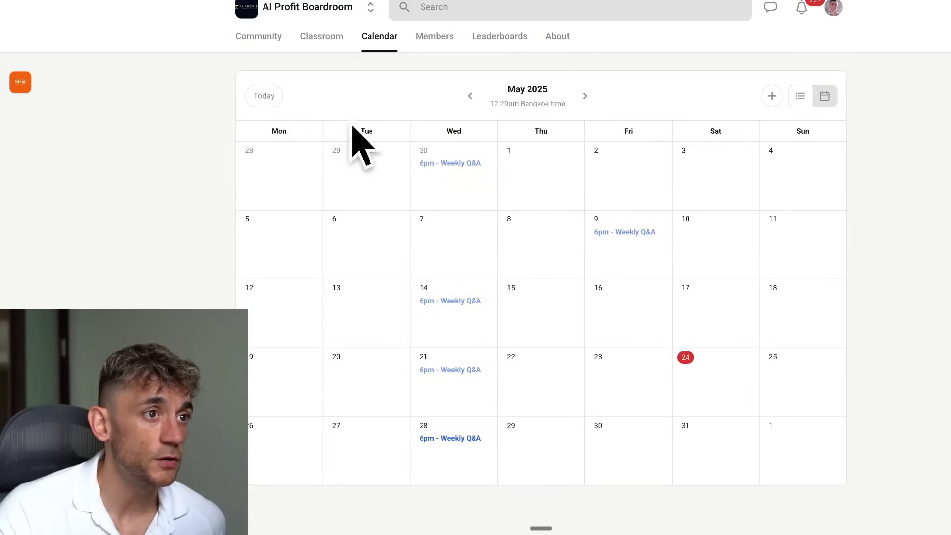
# Step: Browse the AI Profit Boardroom community discussion feed
pyautogui.click(271, 50)
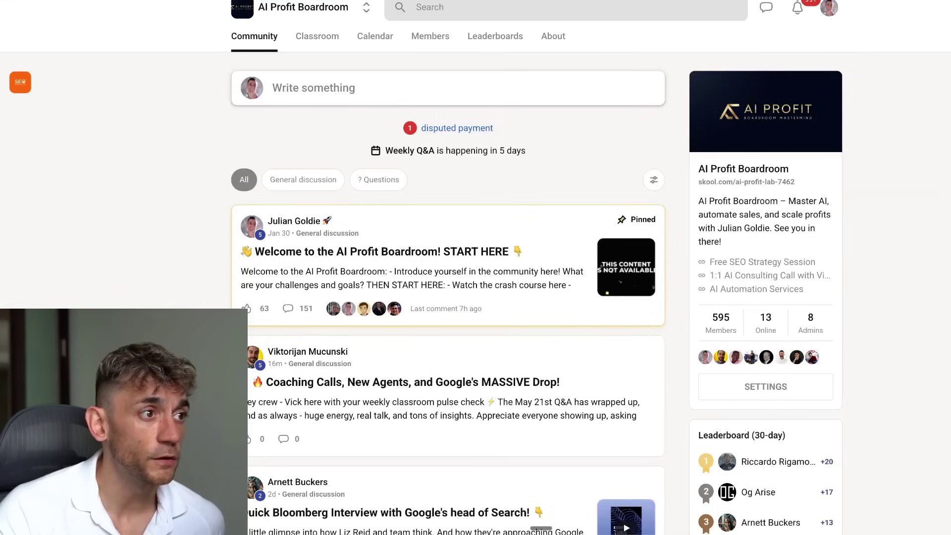
pyautogui.scroll(-10, 685, 261)
pyautogui.scroll(10, 374, 304)
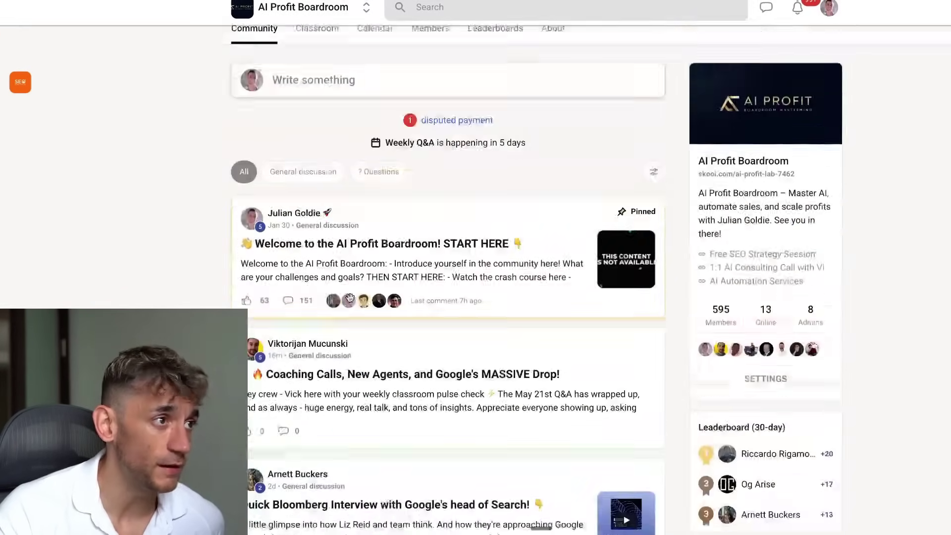
pyautogui.scroll(5, 468, 432)
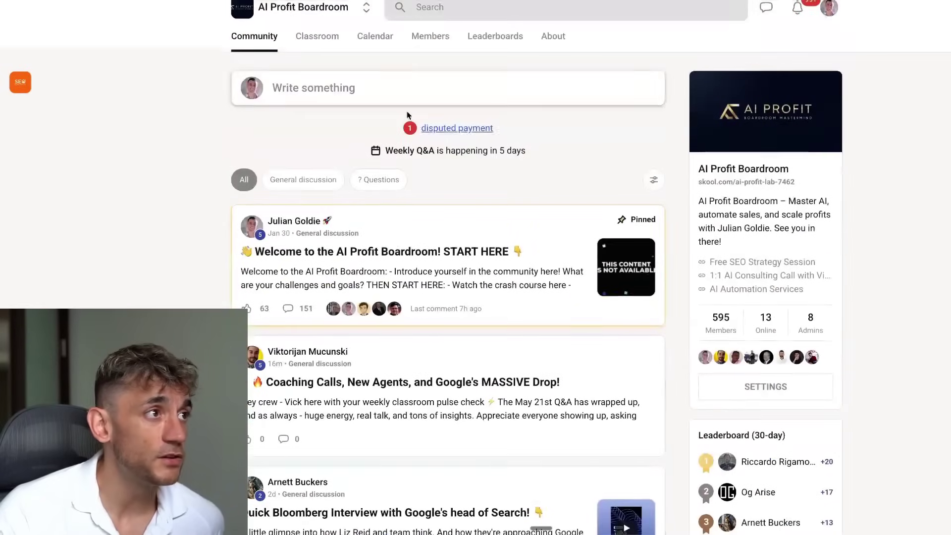
# Step: Scroll through the Classroom course list, then return to the feed's pinned 'START HERE' post
pyautogui.click(309, 48)
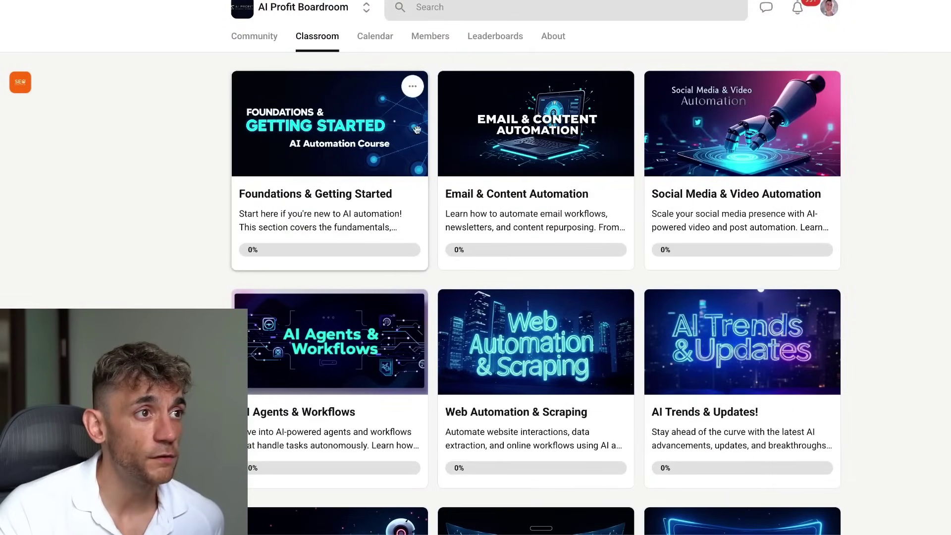
pyautogui.scroll(-5, 640, 156)
pyautogui.scroll(4, 637, 157)
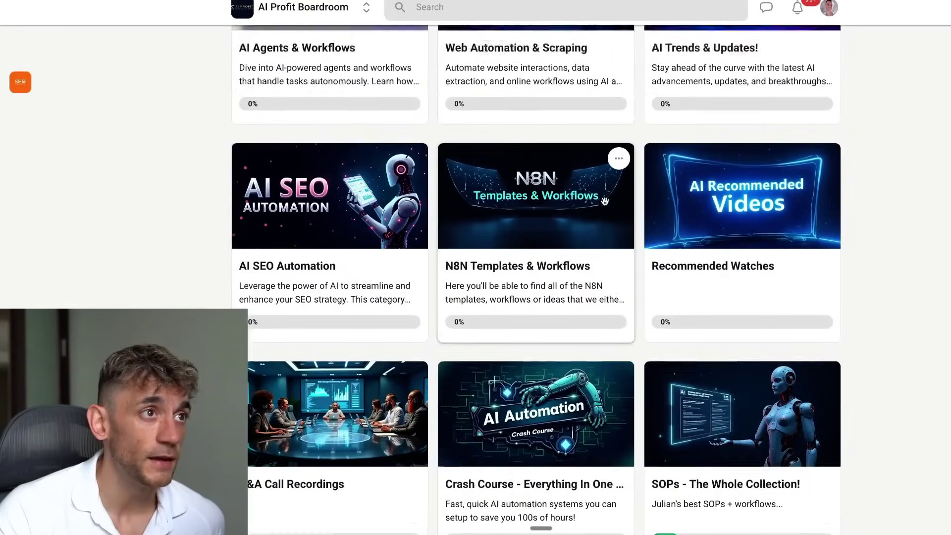
pyautogui.scroll(-7, 495, 275)
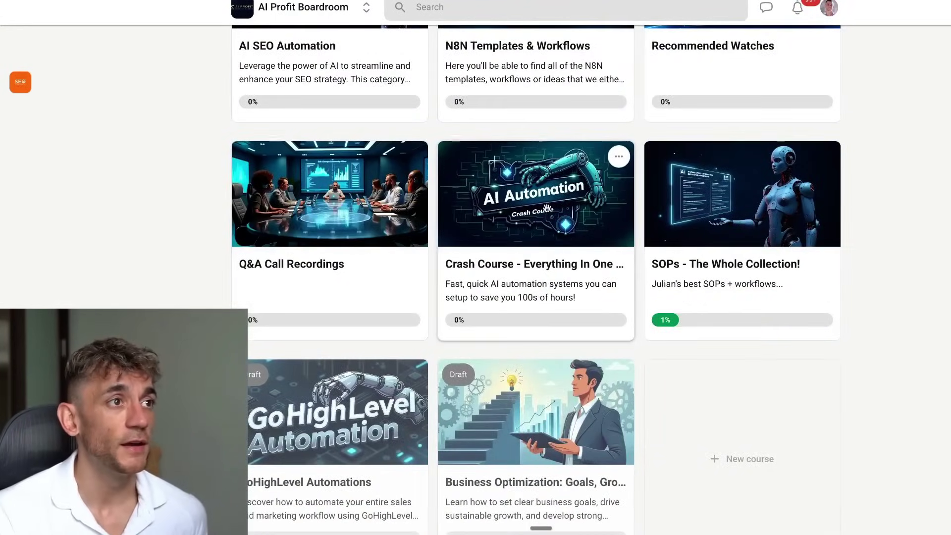
pyautogui.scroll(3, 570, 263)
pyautogui.scroll(7, 583, 259)
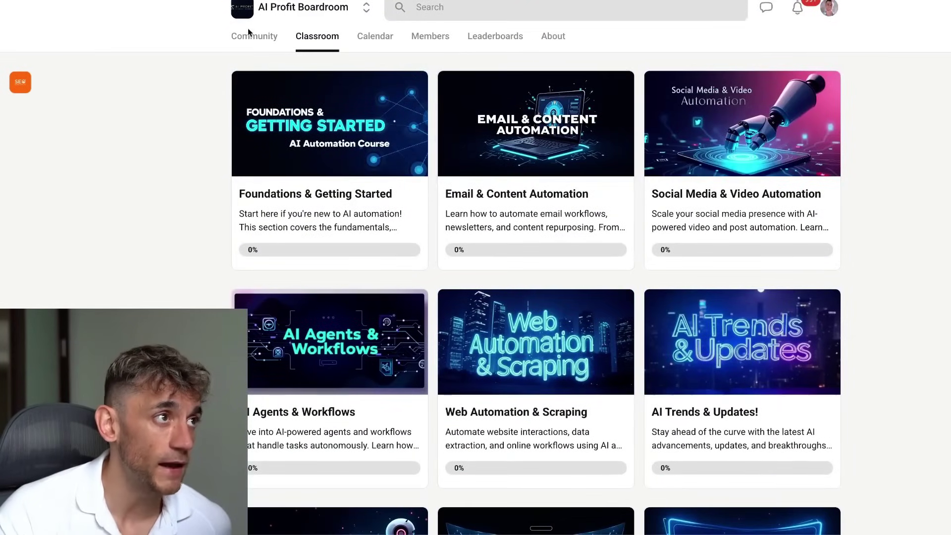
pyautogui.click(254, 36)
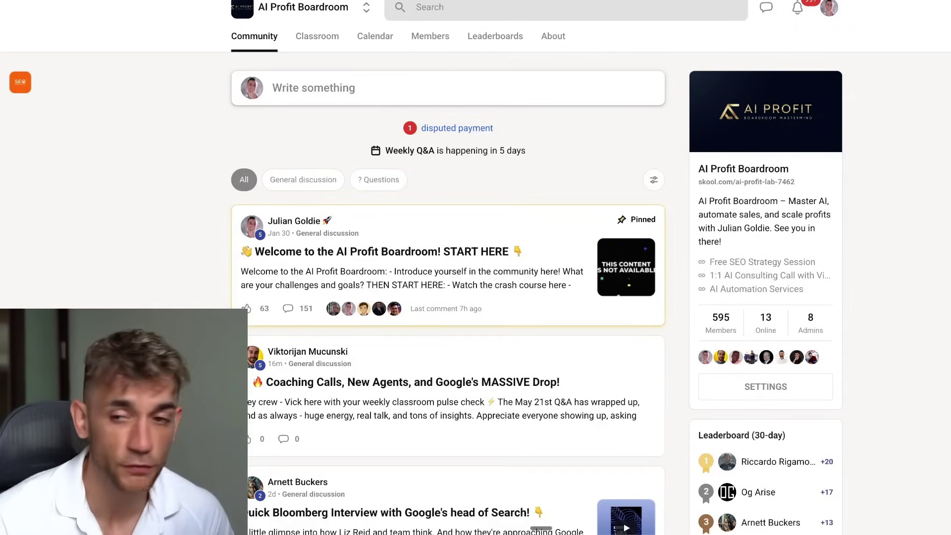
pyautogui.moveTo(581, 533)
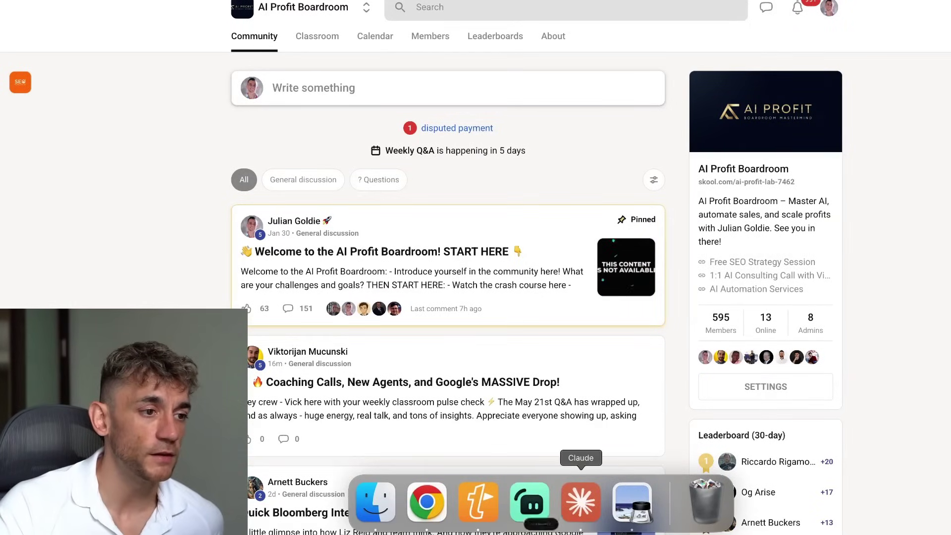